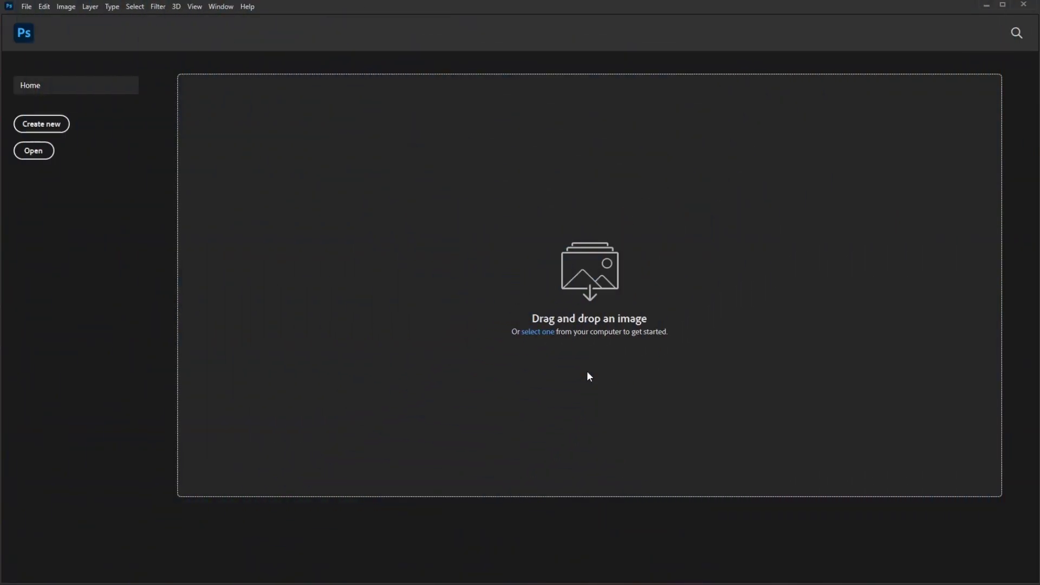
- Open the watermarked portrait photo from the Watermarked Photo folder
{"action": "left_click", "coordinate": [549, 333]}
{"action": "left_click", "coordinate": [278, 220]}
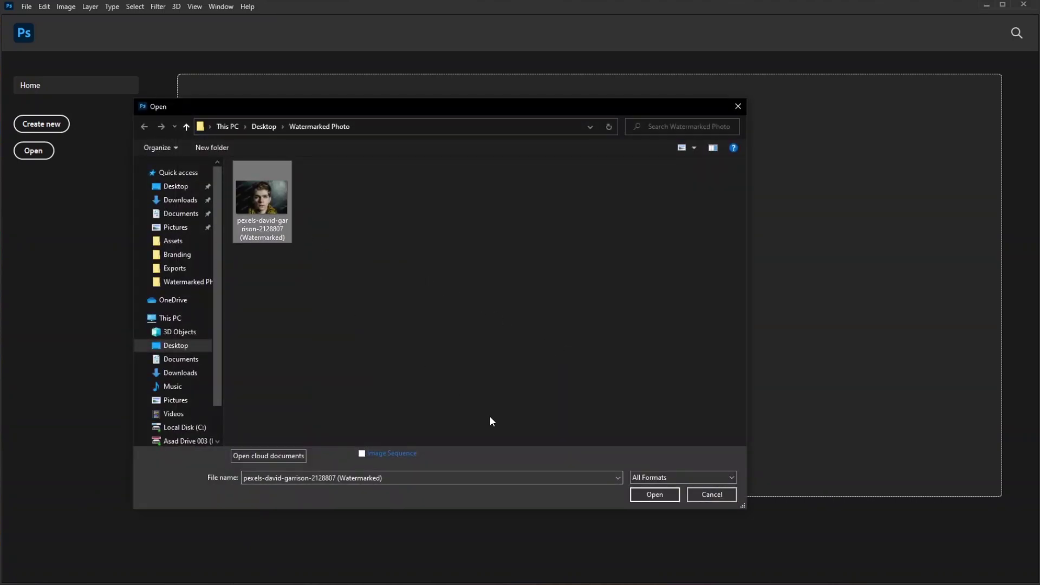
{"action": "left_click", "coordinate": [662, 490]}
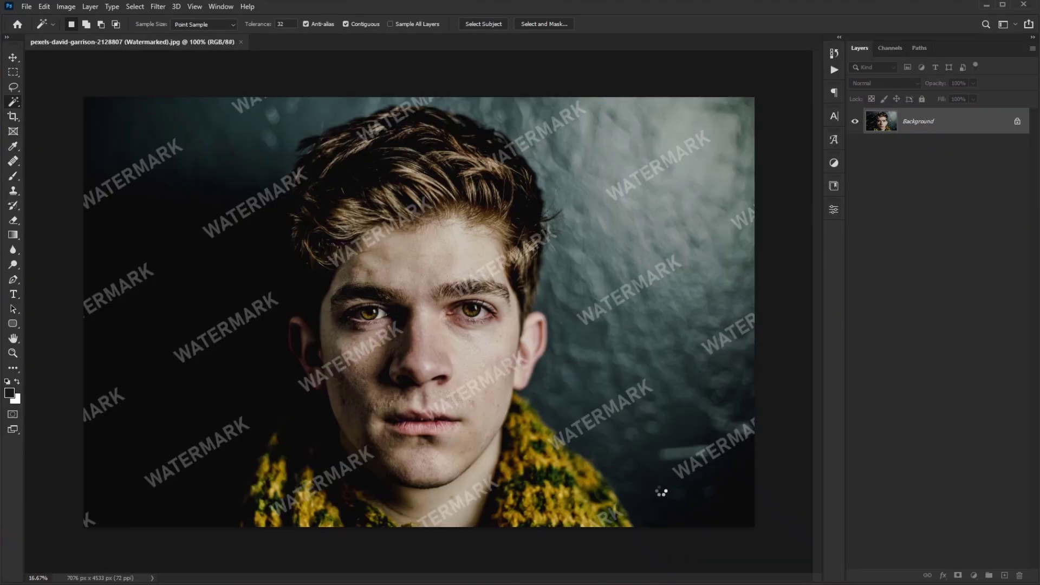
- Switch to the Move tool, unlock the background layer and duplicate it
{"action": "key", "text": "v"}
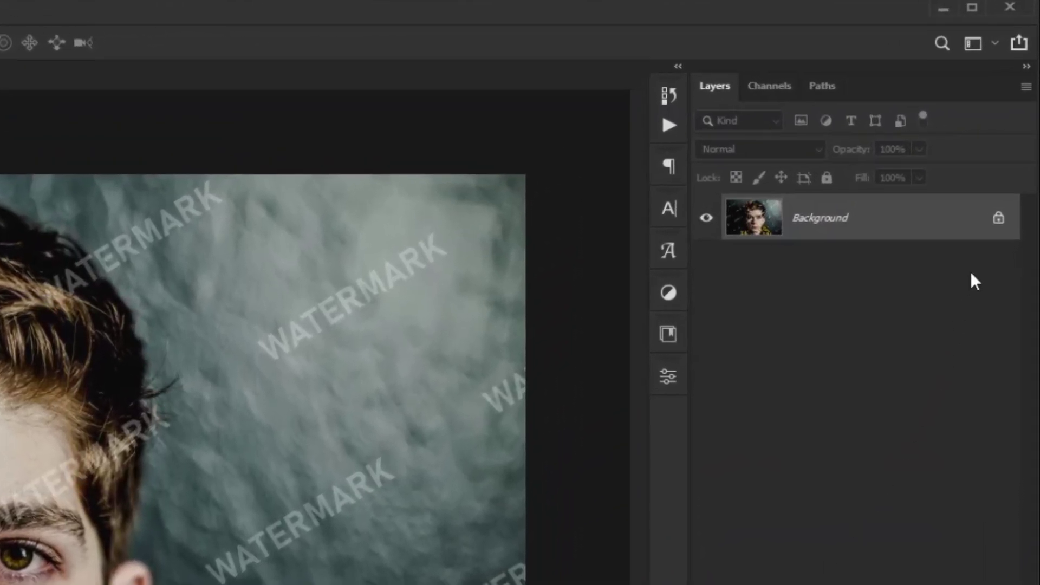
{"action": "left_click", "coordinate": [999, 218]}
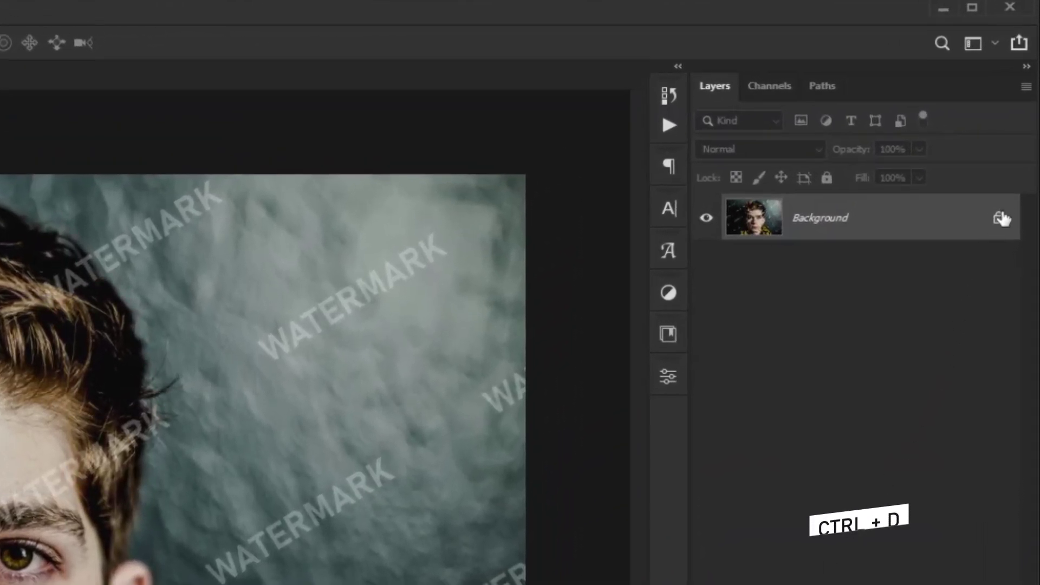
{"action": "key", "text": "ctrl+j"}
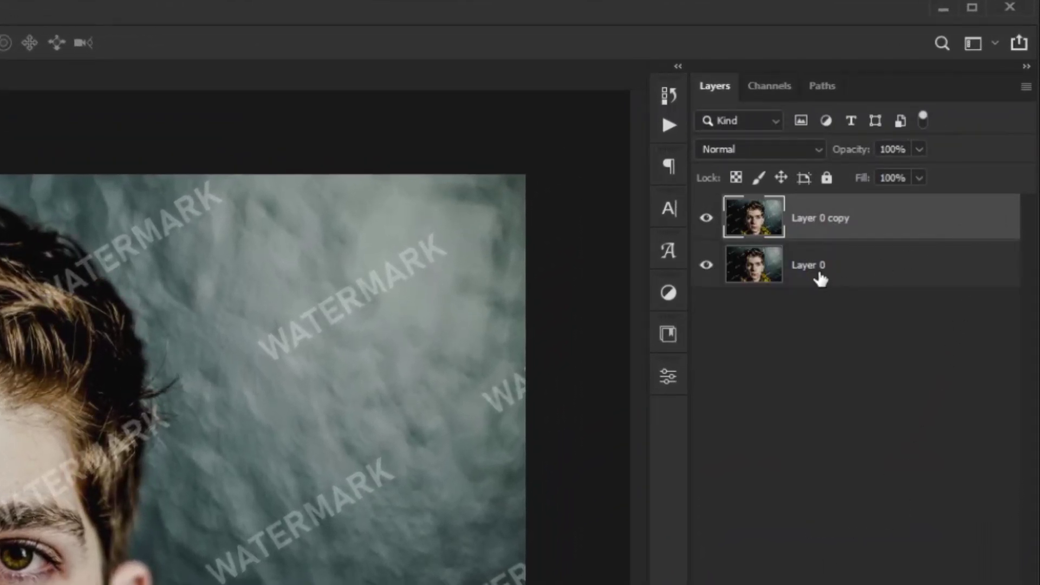
- Rename the original layer as ORIGNAL and its copy as EDIT
{"action": "double_click", "coordinate": [816, 268]}
{"action": "type", "text": "ORIGNAL"}
{"action": "key", "text": "Return"}
{"action": "double_click", "coordinate": [816, 219]}
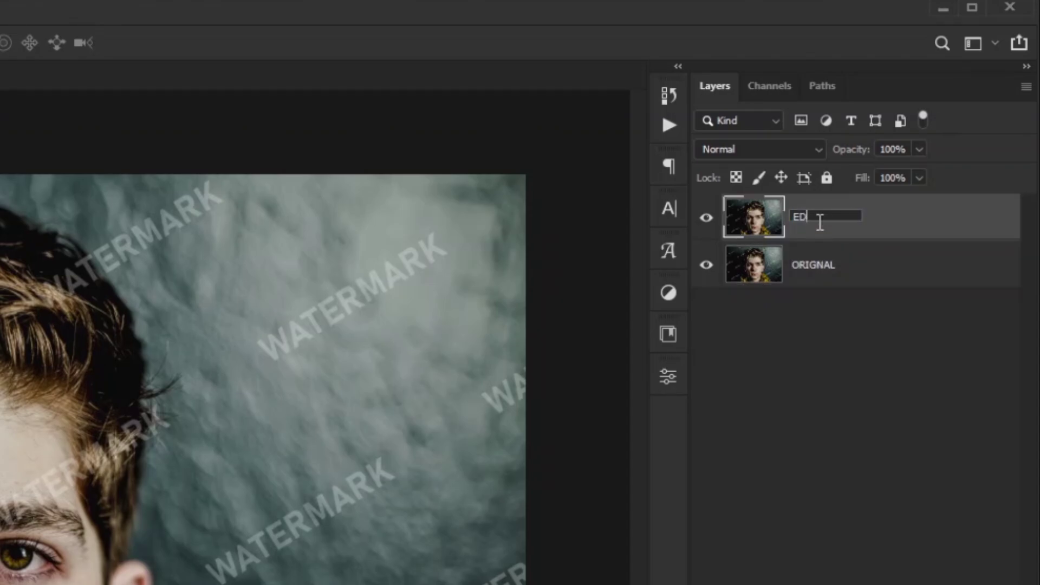
{"action": "type", "text": "EDIT"}
{"action": "key", "text": "Return"}
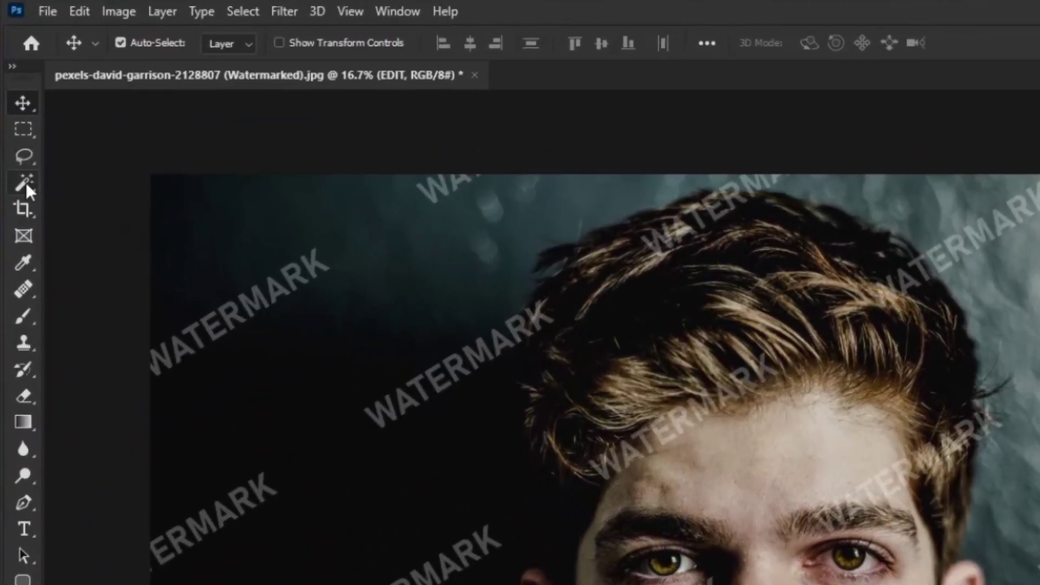
- Activate the Object Selection Tool and set it to add to the selection
{"action": "left_click", "coordinate": [13, 101]}
{"action": "right_click", "coordinate": [24, 182]}
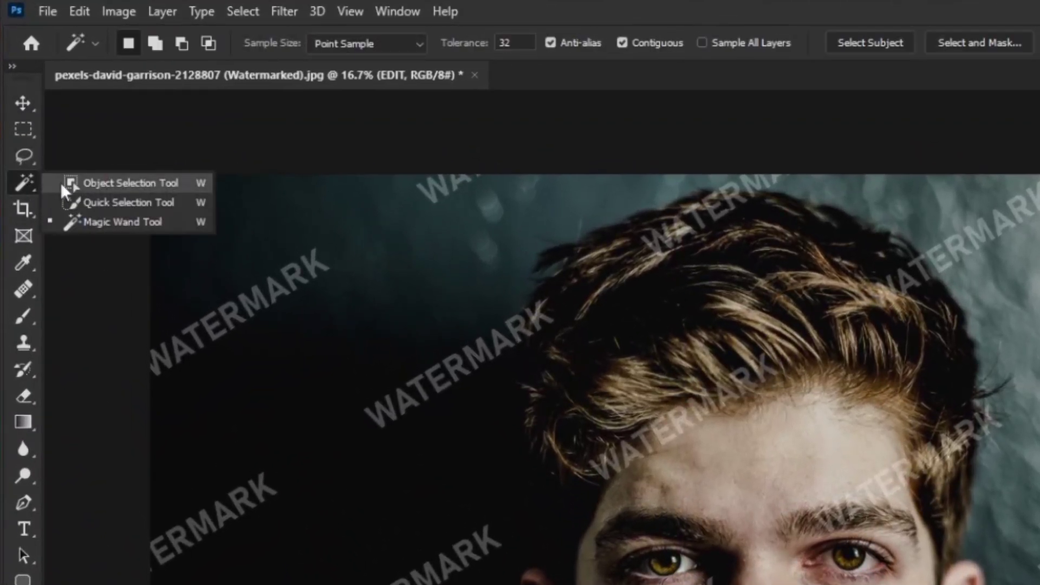
{"action": "left_click", "coordinate": [111, 184]}
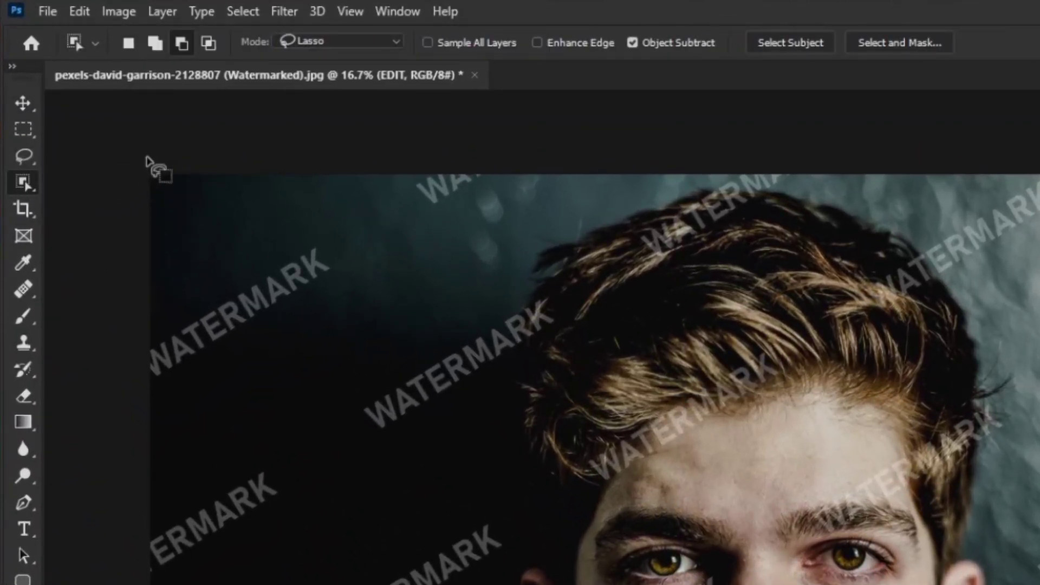
{"action": "left_click", "coordinate": [158, 51]}
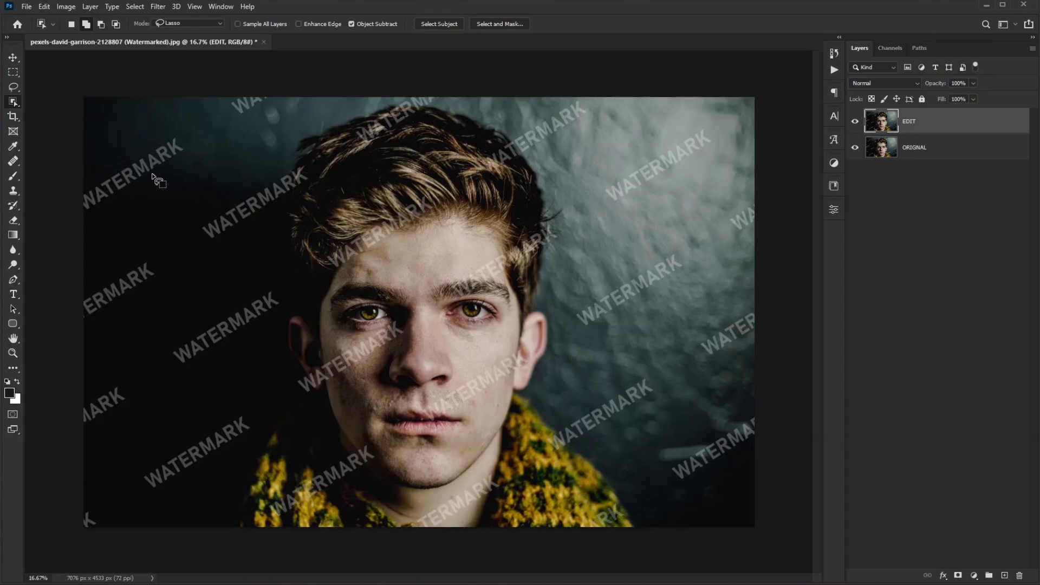
- Lasso the watermark text at the photo's upper-left edge to select its letters
{"action": "scroll", "coordinate": [142, 179], "scroll_direction": "up", "scroll_amount": 6}
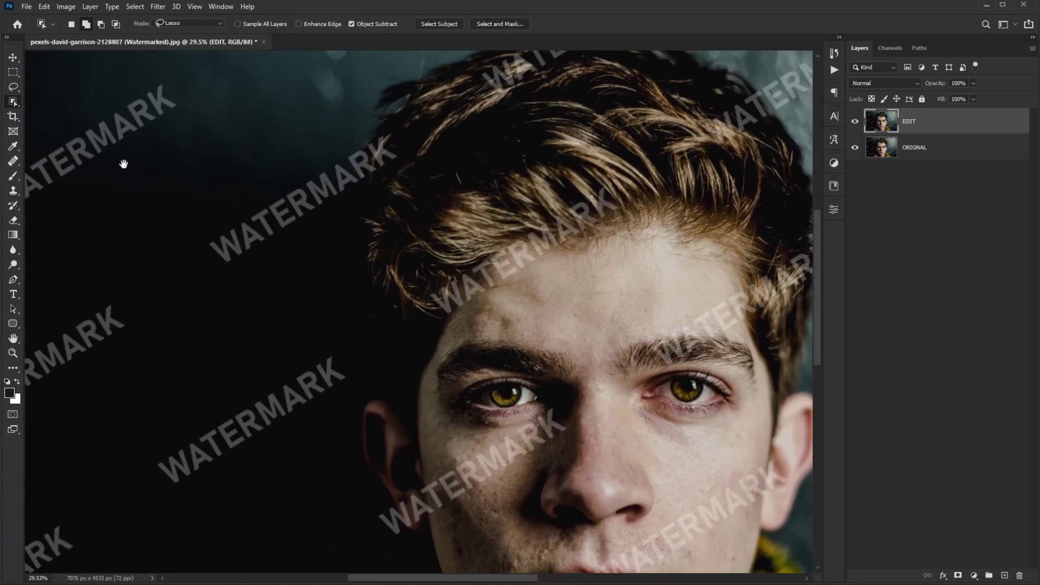
{"action": "left_click_drag", "start_coordinate": [124, 163], "coordinate": [285, 279]}
{"action": "scroll", "coordinate": [231, 322], "scroll_direction": "up", "scroll_amount": 3}
{"action": "scroll", "coordinate": [222, 312], "scroll_direction": "up", "scroll_amount": 1}
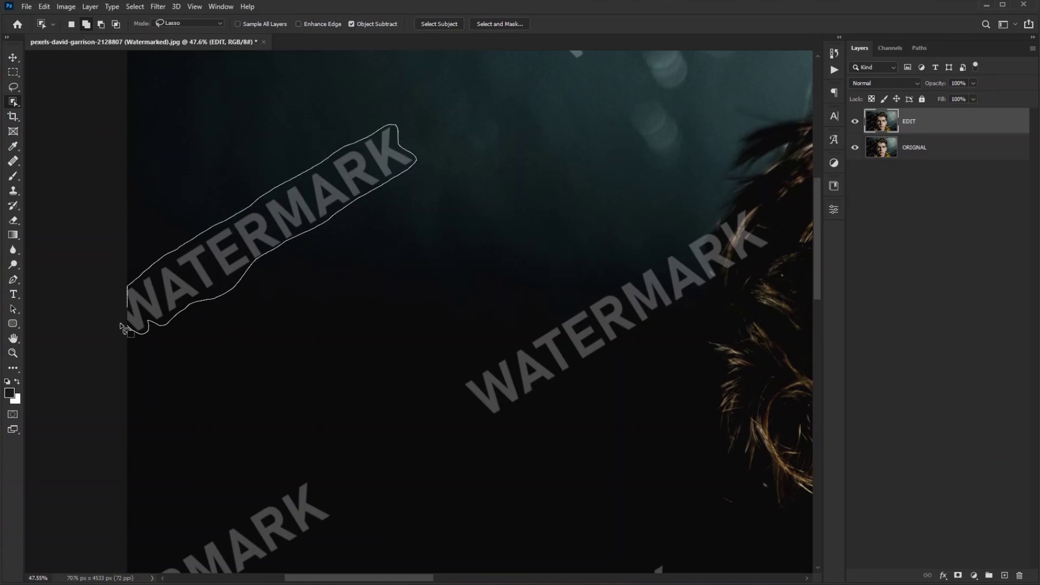
- Add the cropped watermark halfway down the photo's left edge to the selection, and try to include its partial edge letter
{"action": "mouse_move", "coordinate": [488, 225]}
{"action": "left_mouse_down"}
{"action": "mouse_move", "coordinate": [506, 154]}
{"action": "mouse_move", "coordinate": [574, 60]}
{"action": "left_mouse_up"}
{"action": "left_click_drag", "start_coordinate": [427, 327], "coordinate": [409, 263]}
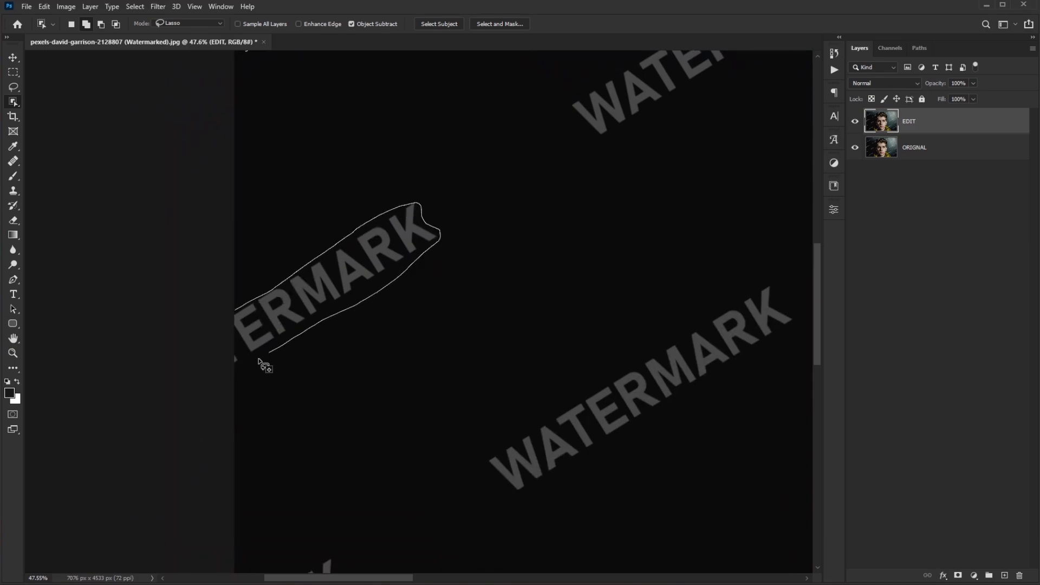
{"action": "left_click_drag", "start_coordinate": [231, 314], "coordinate": [233, 321]}
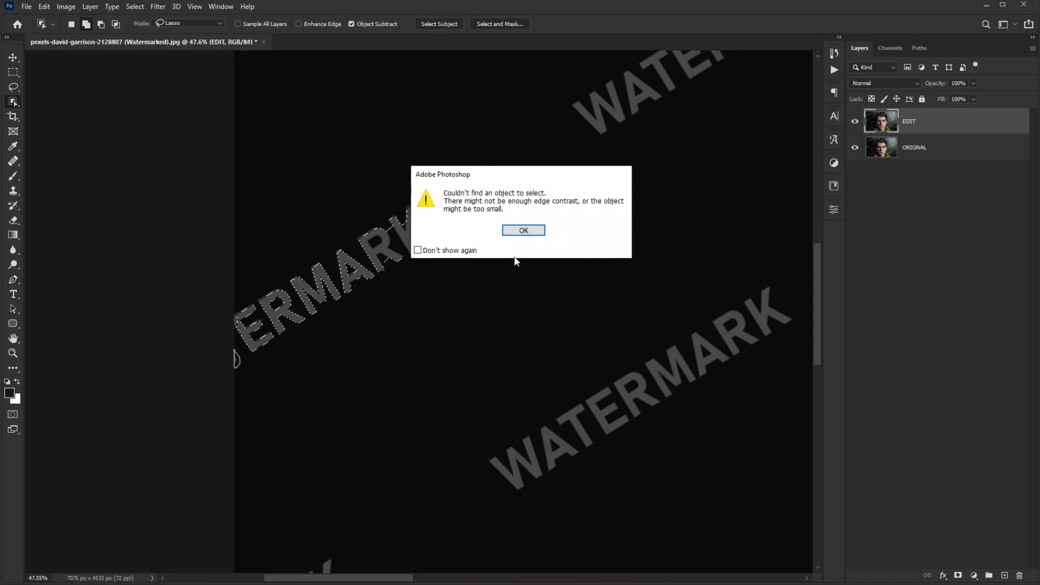
{"action": "left_click", "coordinate": [523, 230]}
- Add the full watermark in the dark area beside the shadowed ear to the selection
{"action": "scroll", "coordinate": [546, 309], "scroll_direction": "right", "scroll_amount": 5}
{"action": "scroll", "coordinate": [546, 309], "scroll_direction": "down", "scroll_amount": 2}
{"action": "mouse_move", "coordinate": [255, 370]}
{"action": "left_mouse_down"}
{"action": "mouse_move", "coordinate": [506, 210]}
{"action": "mouse_move", "coordinate": [559, 225]}
{"action": "mouse_move", "coordinate": [371, 363]}
{"action": "mouse_move", "coordinate": [265, 390]}
{"action": "mouse_move", "coordinate": [290, 347]}
{"action": "left_mouse_up"}
{"action": "scroll", "coordinate": [271, 369], "scroll_direction": "left", "scroll_amount": 5}
{"action": "scroll", "coordinate": [271, 369], "scroll_direction": "down", "scroll_amount": 3}
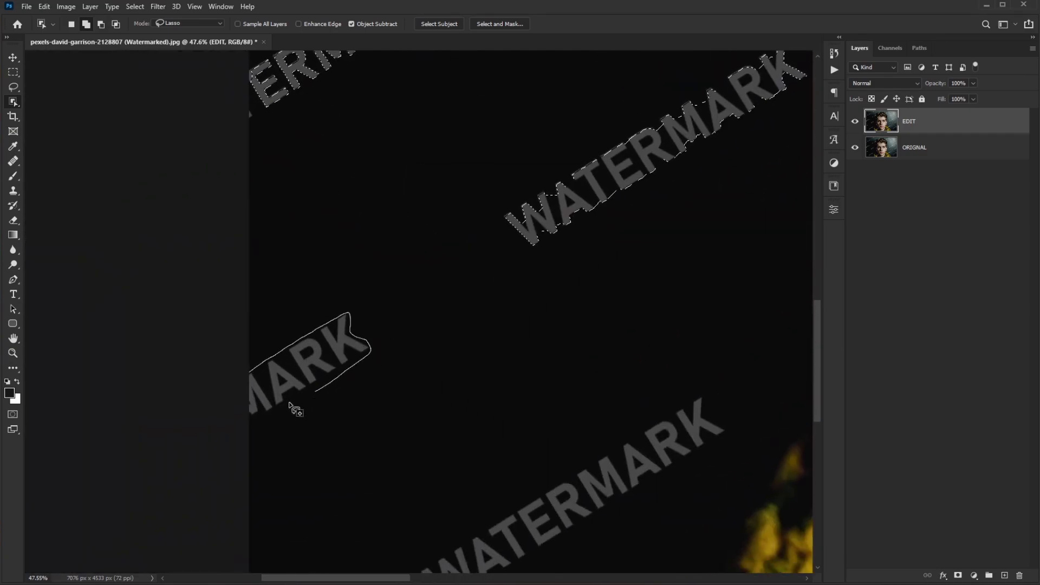
- Add the cropped watermark letters on the photo's lower-left edge to the selection
{"action": "mouse_move", "coordinate": [289, 403]}
{"action": "left_mouse_down"}
{"action": "mouse_move", "coordinate": [250, 374]}
{"action": "mouse_move", "coordinate": [250, 417]}
{"action": "left_mouse_up"}
{"action": "scroll", "coordinate": [251, 415], "scroll_direction": "up", "scroll_amount": 5}
{"action": "mouse_move", "coordinate": [258, 355]}
{"action": "left_mouse_down"}
{"action": "mouse_move", "coordinate": [254, 421]}
{"action": "mouse_move", "coordinate": [245, 392]}
{"action": "left_mouse_up"}
- Add the letter K in the photo's bottom-left corner to the selection
{"action": "scroll", "coordinate": [303, 413], "scroll_direction": "down", "scroll_amount": 8}
{"action": "scroll", "coordinate": [260, 460], "scroll_direction": "down", "scroll_amount": 3}
{"action": "scroll", "coordinate": [226, 469], "scroll_direction": "up", "scroll_amount": 6}
{"action": "left_click_drag", "start_coordinate": [248, 445], "coordinate": [250, 445]}
- Add the full watermark in the dark area left of the yellow scarf to the selection
{"action": "scroll", "coordinate": [471, 347], "scroll_direction": "down", "scroll_amount": 3}
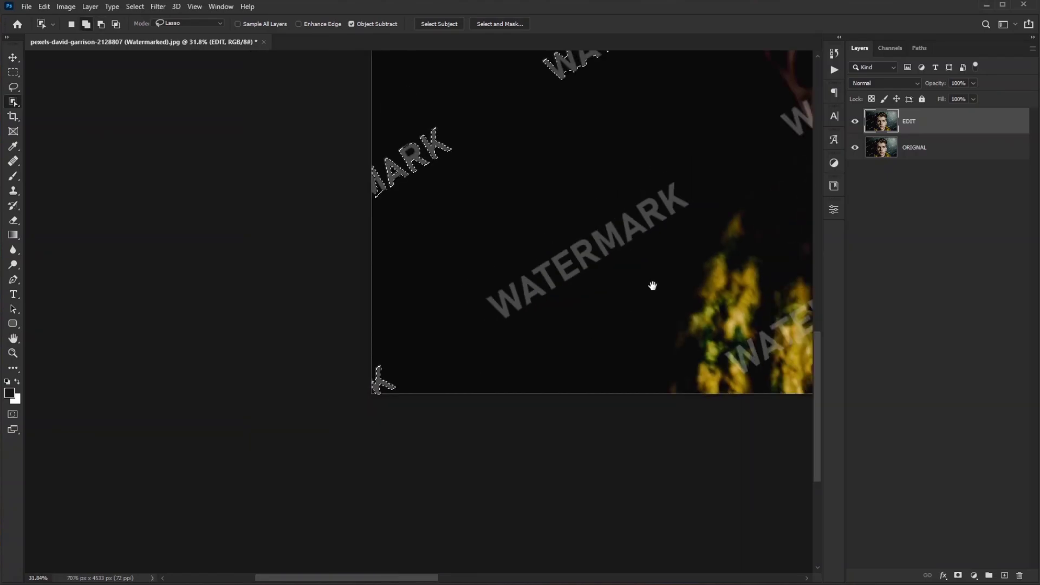
{"action": "scroll", "coordinate": [348, 371], "scroll_direction": "up", "scroll_amount": 3}
{"action": "mouse_move", "coordinate": [234, 379]}
{"action": "left_mouse_down"}
{"action": "mouse_move", "coordinate": [360, 357]}
{"action": "mouse_move", "coordinate": [529, 247]}
{"action": "mouse_move", "coordinate": [596, 188]}
{"action": "mouse_move", "coordinate": [555, 164]}
{"action": "mouse_move", "coordinate": [367, 266]}
{"action": "mouse_move", "coordinate": [237, 372]}
{"action": "left_mouse_up"}
{"action": "scroll", "coordinate": [307, 399], "scroll_direction": "down", "scroll_amount": 6}
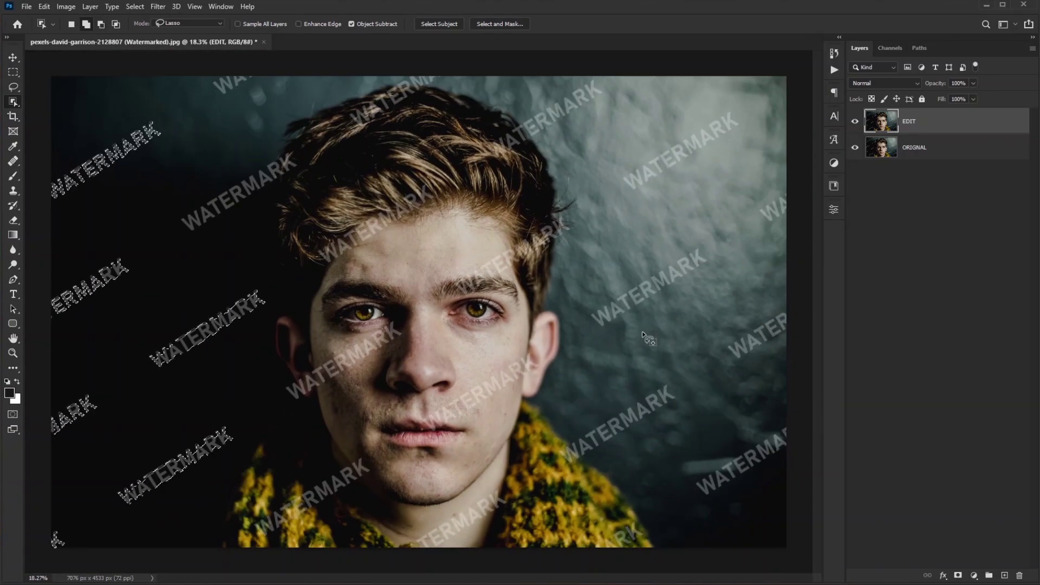
- Add the full watermark on the bright background at the photo's upper right to the selection
{"action": "scroll", "coordinate": [667, 200], "scroll_direction": "up", "scroll_amount": 4}
{"action": "left_click_drag", "start_coordinate": [667, 200], "coordinate": [482, 305]}
{"action": "scroll", "coordinate": [482, 304], "scroll_direction": "up", "scroll_amount": 1}
{"action": "left_click_drag", "start_coordinate": [332, 296], "coordinate": [380, 315]}
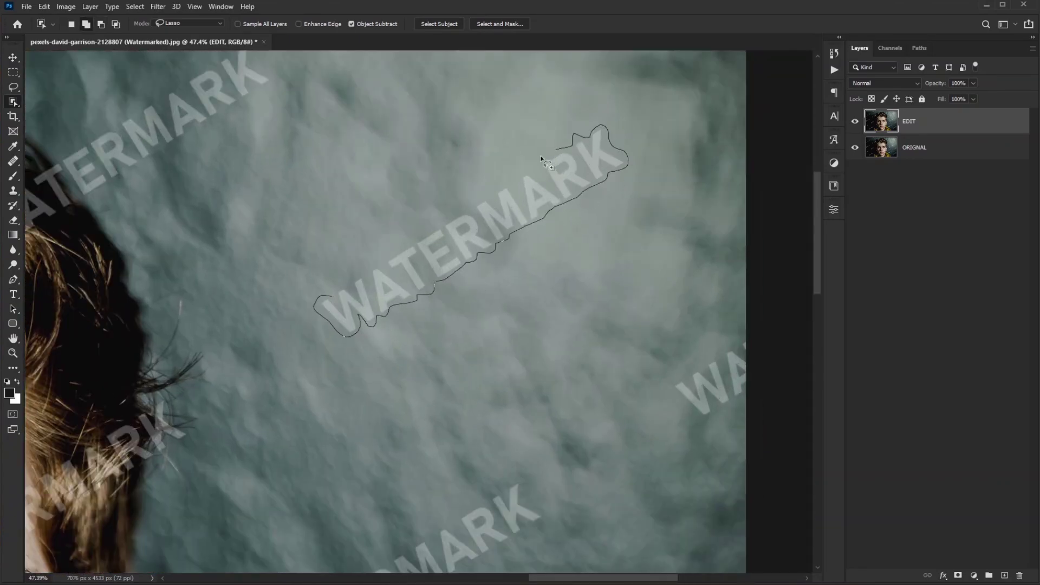
{"action": "left_click_drag", "start_coordinate": [385, 266], "coordinate": [333, 296]}
- Add the cropped watermark letters at the upper part of the photo's right edge to the selection
{"action": "left_click_drag", "start_coordinate": [551, 391], "coordinate": [387, 292]}
{"action": "mouse_move", "coordinate": [524, 279]}
{"action": "left_mouse_down"}
{"action": "mouse_move", "coordinate": [563, 263]}
{"action": "mouse_move", "coordinate": [528, 275]}
{"action": "left_mouse_up"}
{"action": "mouse_move", "coordinate": [563, 261]}
{"action": "left_mouse_down"}
{"action": "mouse_move", "coordinate": [594, 290]}
{"action": "mouse_move", "coordinate": [591, 273]}
{"action": "left_mouse_up"}
{"action": "left_click", "coordinate": [523, 230]}
- Add the full watermark on the background beside the right-hand ear to the selection
{"action": "left_click_drag", "start_coordinate": [347, 423], "coordinate": [539, 192]}
{"action": "mouse_move", "coordinate": [269, 325]}
{"action": "left_mouse_down"}
{"action": "mouse_move", "coordinate": [308, 362]}
{"action": "mouse_move", "coordinate": [266, 332]}
{"action": "mouse_move", "coordinate": [397, 248]}
{"action": "left_mouse_up"}
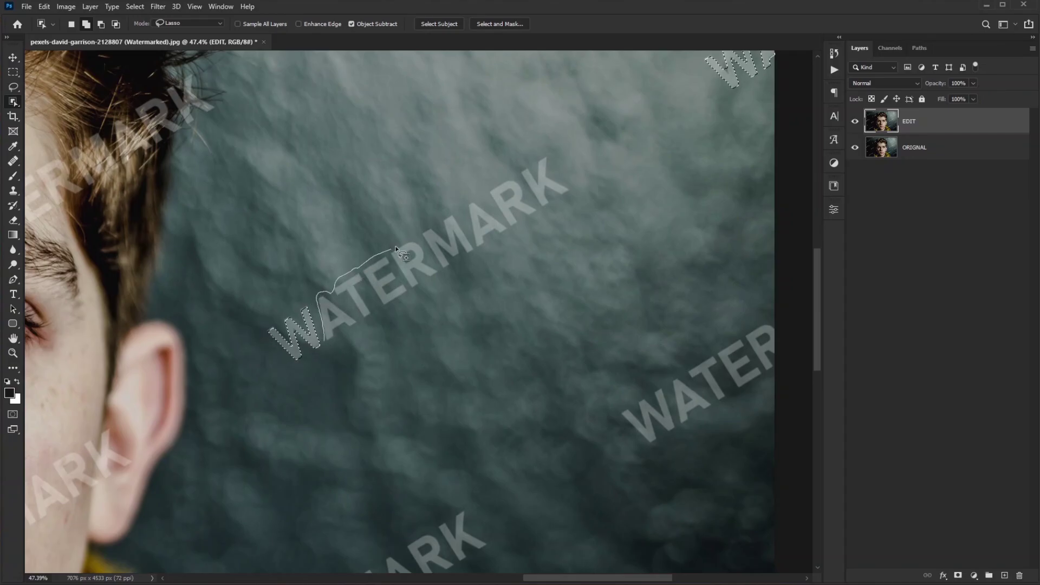
{"action": "left_click_drag", "start_coordinate": [546, 216], "coordinate": [325, 350]}
- Add the cropped watermark letters halfway down the photo's right edge to the selection
{"action": "mouse_move", "coordinate": [470, 507]}
{"action": "left_mouse_down"}
{"action": "mouse_move", "coordinate": [525, 239]}
{"action": "mouse_move", "coordinate": [184, 406]}
{"action": "left_mouse_up"}
{"action": "left_click_drag", "start_coordinate": [331, 318], "coordinate": [429, 311]}
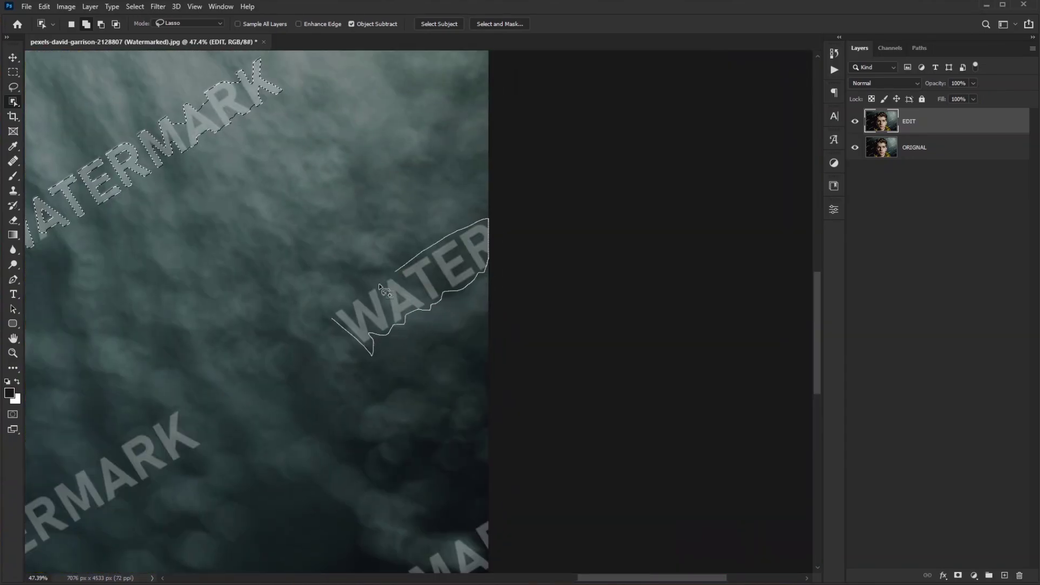
{"action": "left_click_drag", "start_coordinate": [379, 284], "coordinate": [333, 318]}
- Add the cropped watermark letters at the photo's lower-right edge to the selection
{"action": "scroll", "coordinate": [477, 233], "scroll_direction": "up", "scroll_amount": 5}
{"action": "left_click_drag", "start_coordinate": [448, 332], "coordinate": [445, 260]}
{"action": "scroll", "coordinate": [513, 302], "scroll_direction": "down", "scroll_amount": 8}
{"action": "scroll", "coordinate": [445, 466], "scroll_direction": "up", "scroll_amount": 8}
{"action": "mouse_move", "coordinate": [445, 434]}
{"action": "left_mouse_down"}
{"action": "mouse_move", "coordinate": [434, 367]}
{"action": "mouse_move", "coordinate": [418, 344]}
{"action": "left_mouse_up"}
{"action": "mouse_move", "coordinate": [265, 356]}
{"action": "left_mouse_down"}
{"action": "mouse_move", "coordinate": [503, 282]}
{"action": "mouse_move", "coordinate": [269, 352]}
{"action": "left_mouse_up"}
{"action": "scroll", "coordinate": [610, 162], "scroll_direction": "down", "scroll_amount": 8}
- Add the cropped watermark letters W and A on the photo's top edge, left of the hair, to the selection
{"action": "mouse_move", "coordinate": [599, 185]}
{"action": "left_mouse_down"}
{"action": "mouse_move", "coordinate": [599, 157]}
{"action": "mouse_move", "coordinate": [732, 364]}
{"action": "left_mouse_up"}
{"action": "scroll", "coordinate": [218, 73], "scroll_direction": "up", "scroll_amount": 2}
{"action": "scroll", "coordinate": [223, 79], "scroll_direction": "up", "scroll_amount": 2}
{"action": "scroll", "coordinate": [239, 92], "scroll_direction": "up", "scroll_amount": 2}
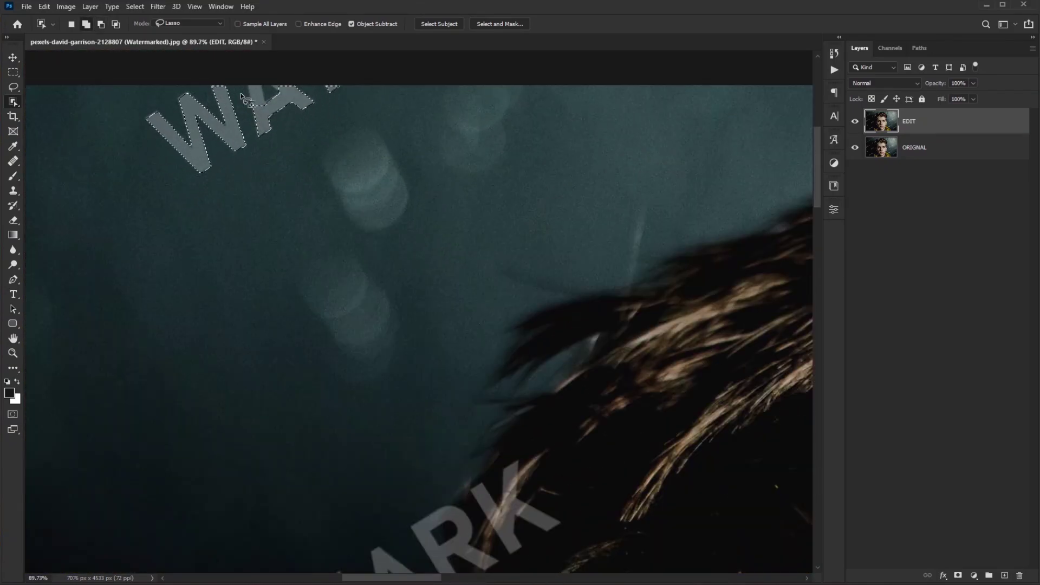
{"action": "scroll", "coordinate": [413, 184], "scroll_direction": "down", "scroll_amount": 3}
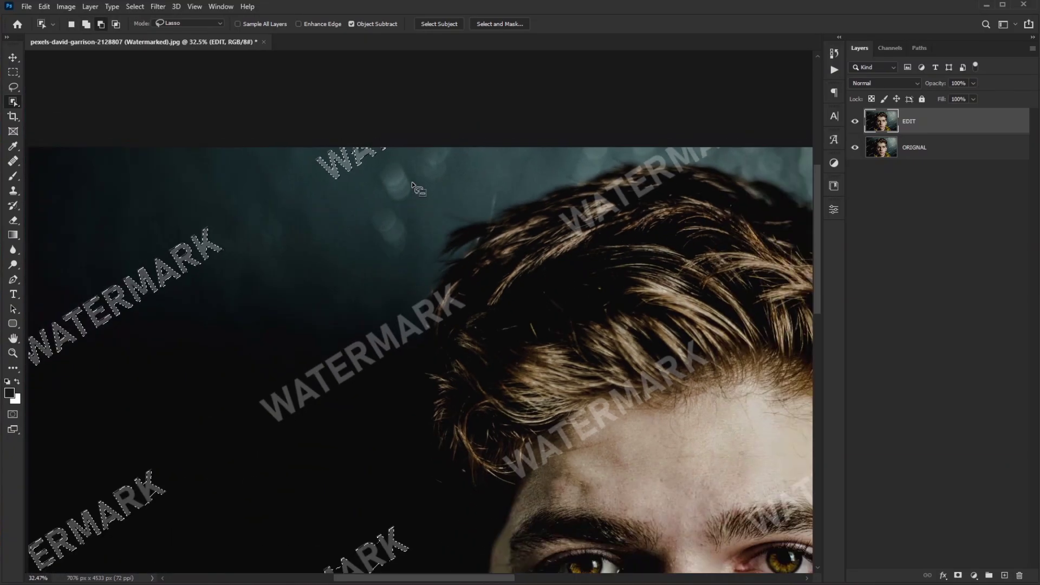
{"action": "scroll", "coordinate": [412, 181], "scroll_direction": "down", "scroll_amount": 2}
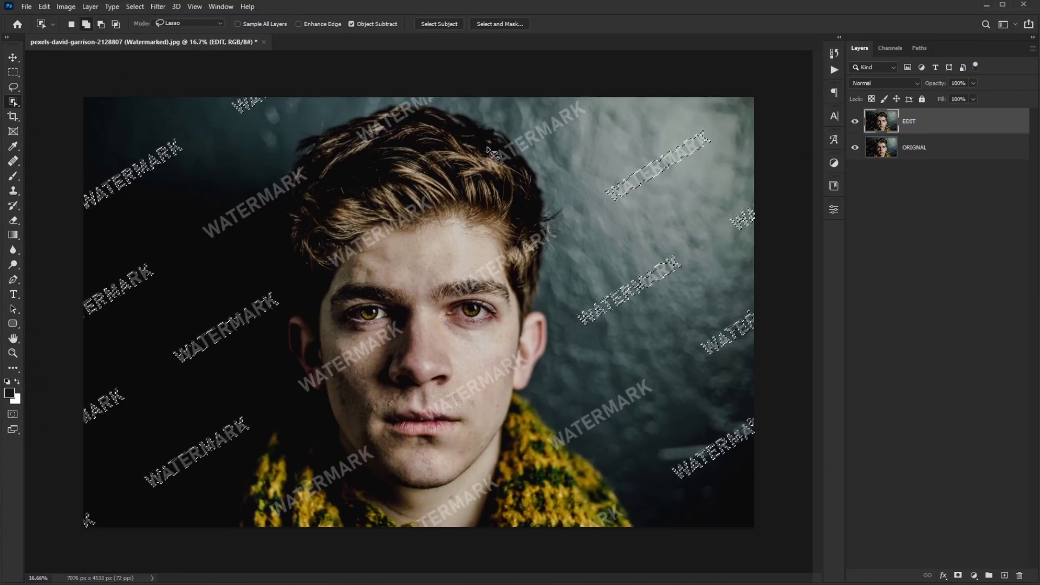
- Add the background letters of the watermark that overlaps the right side of the hair to the selection
{"action": "scroll", "coordinate": [549, 102], "scroll_direction": "up", "scroll_amount": 3}
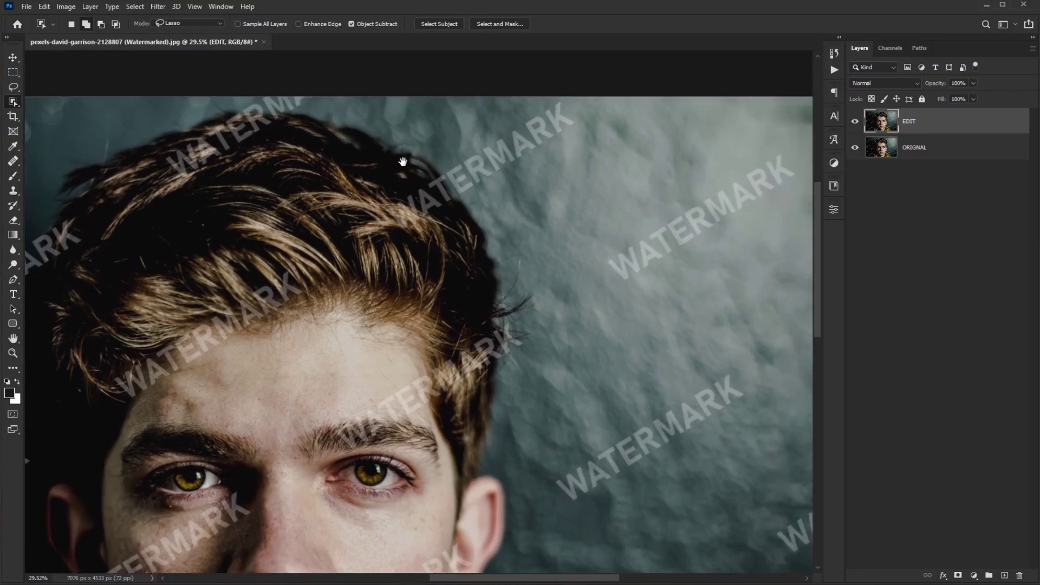
{"action": "scroll", "coordinate": [402, 161], "scroll_direction": "up", "scroll_amount": 1}
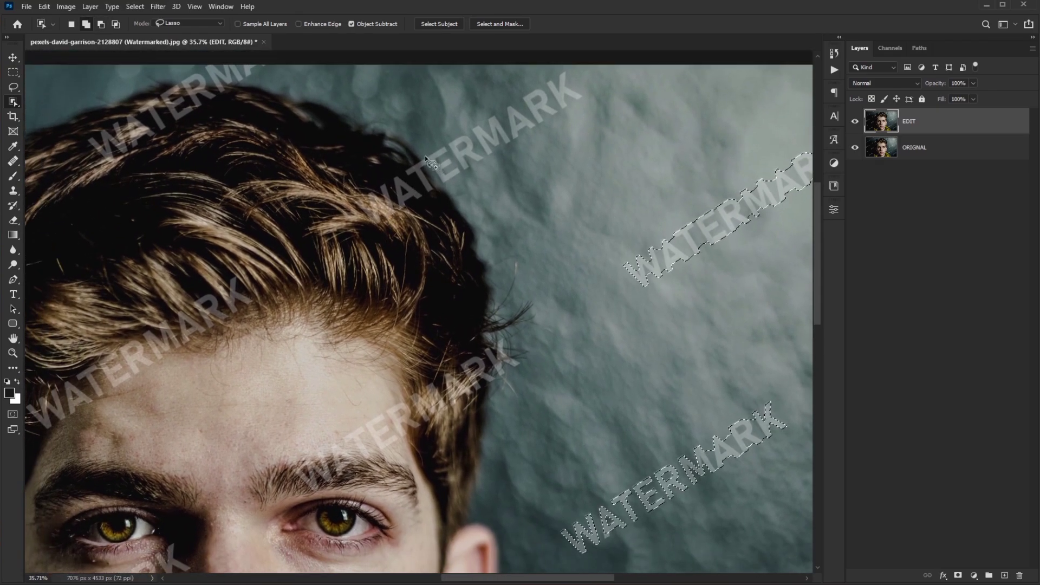
{"action": "left_click_drag", "start_coordinate": [425, 156], "coordinate": [439, 181]}
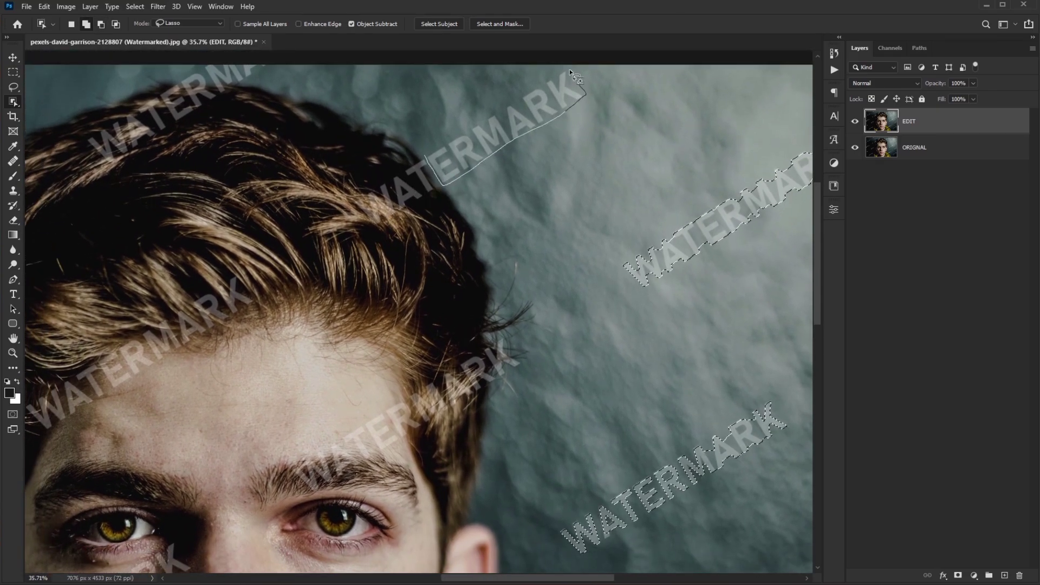
{"action": "mouse_move", "coordinate": [432, 172]}
{"action": "left_mouse_down"}
{"action": "mouse_move", "coordinate": [427, 163]}
{"action": "mouse_move", "coordinate": [389, 170]}
{"action": "mouse_move", "coordinate": [411, 155]}
{"action": "left_mouse_up"}
- Add the letters W, A and T lying over the right side of the hair to the selection
{"action": "scroll", "coordinate": [415, 158], "scroll_direction": "up", "scroll_amount": 4}
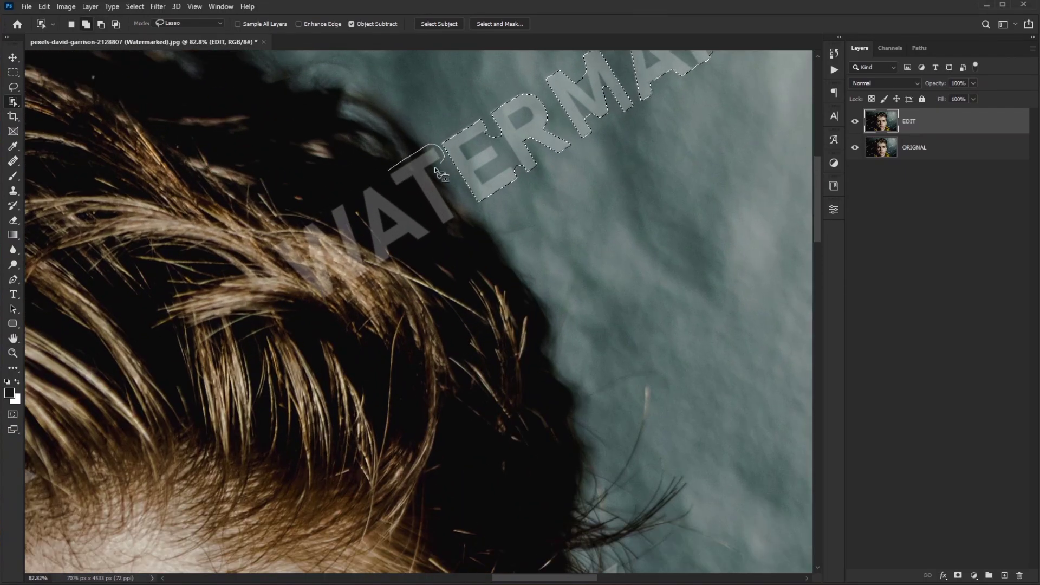
{"action": "left_click_drag", "start_coordinate": [393, 171], "coordinate": [394, 172]}
{"action": "left_click_drag", "start_coordinate": [360, 189], "coordinate": [363, 234]}
{"action": "left_click_drag", "start_coordinate": [375, 187], "coordinate": [362, 187]}
{"action": "mouse_move", "coordinate": [298, 242]}
{"action": "left_mouse_down"}
{"action": "mouse_move", "coordinate": [349, 183]}
{"action": "mouse_move", "coordinate": [341, 186]}
{"action": "mouse_move", "coordinate": [452, 178]}
{"action": "left_mouse_up"}
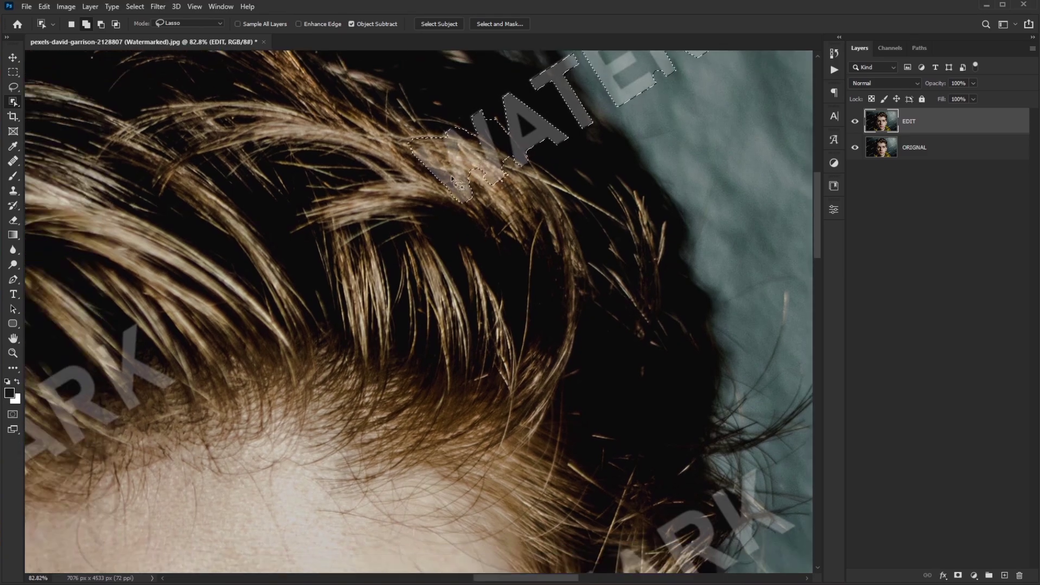
- Add the cropped watermark across the top of the head to the selection, letter by letter
{"action": "scroll", "coordinate": [452, 179], "scroll_direction": "down", "scroll_amount": 5}
{"action": "scroll", "coordinate": [242, 268], "scroll_direction": "up", "scroll_amount": 5}
{"action": "mouse_move", "coordinate": [273, 145]}
{"action": "left_mouse_down"}
{"action": "mouse_move", "coordinate": [242, 269]}
{"action": "mouse_move", "coordinate": [293, 299]}
{"action": "left_mouse_up"}
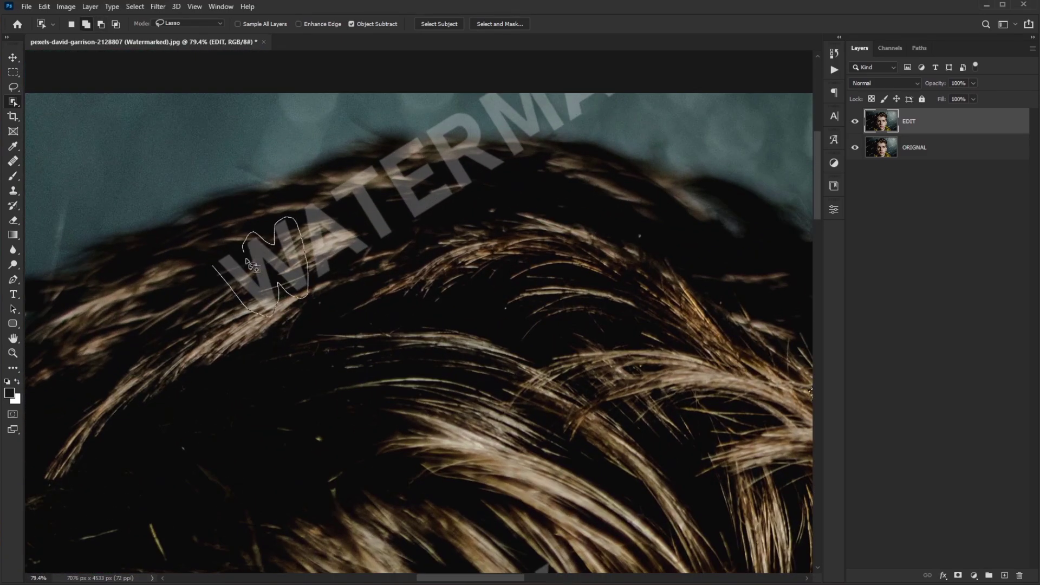
{"action": "left_click_drag", "start_coordinate": [252, 266], "coordinate": [254, 266]}
{"action": "left_click_drag", "start_coordinate": [308, 201], "coordinate": [310, 203]}
{"action": "left_click_drag", "start_coordinate": [327, 183], "coordinate": [367, 164]}
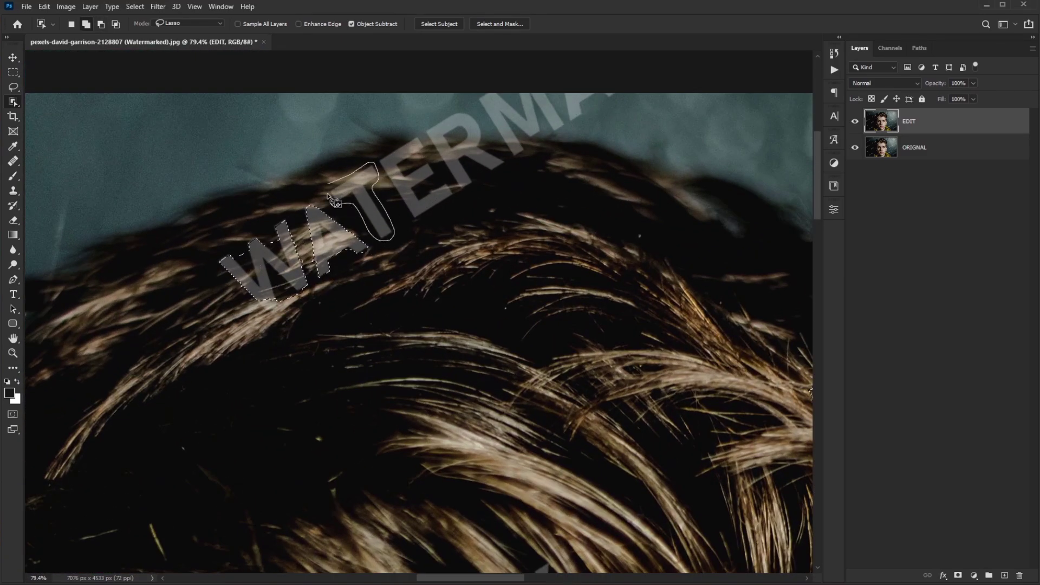
{"action": "left_click_drag", "start_coordinate": [328, 195], "coordinate": [330, 200]}
{"action": "left_click_drag", "start_coordinate": [377, 166], "coordinate": [418, 222]}
{"action": "mouse_move", "coordinate": [424, 152]}
{"action": "left_mouse_down"}
{"action": "mouse_move", "coordinate": [472, 172]}
{"action": "mouse_move", "coordinate": [484, 140]}
{"action": "mouse_move", "coordinate": [428, 151]}
{"action": "left_mouse_up"}
{"action": "mouse_move", "coordinate": [475, 101]}
{"action": "left_mouse_down"}
{"action": "mouse_move", "coordinate": [527, 146]}
{"action": "mouse_move", "coordinate": [558, 132]}
{"action": "mouse_move", "coordinate": [508, 98]}
{"action": "mouse_move", "coordinate": [618, 103]}
{"action": "left_mouse_up"}
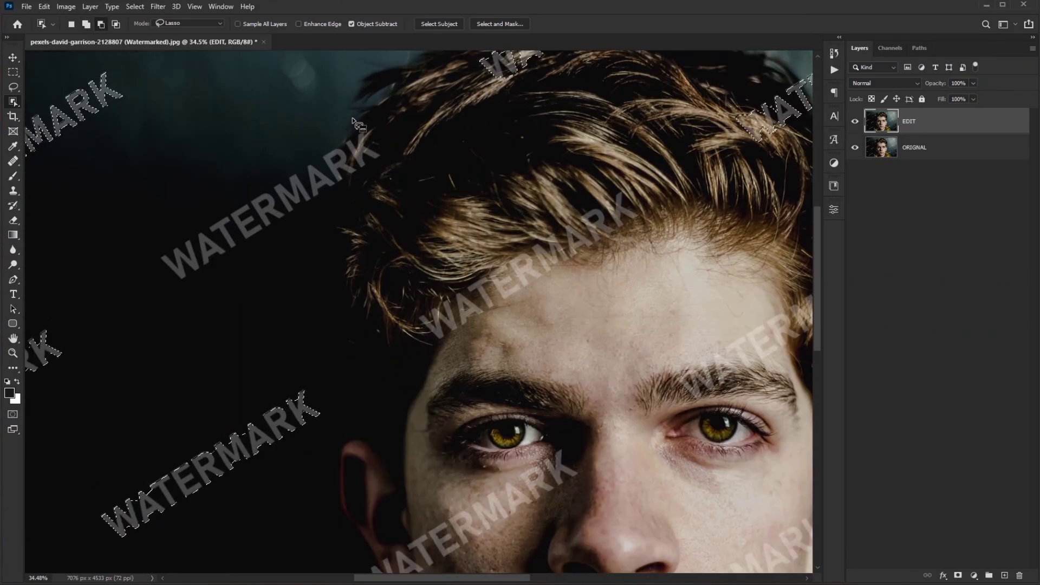
- Add the watermark running from the dark background into the left side of the hair to the selection
{"action": "left_click_drag", "start_coordinate": [373, 136], "coordinate": [382, 195]}
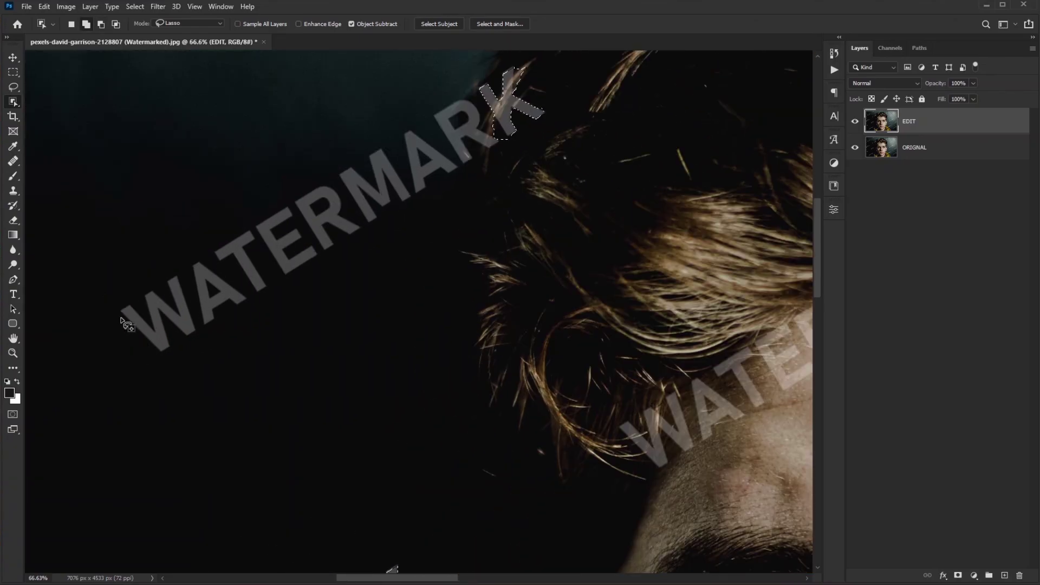
{"action": "mouse_move", "coordinate": [116, 313]}
{"action": "left_mouse_down"}
{"action": "mouse_move", "coordinate": [164, 355]}
{"action": "mouse_move", "coordinate": [196, 319]}
{"action": "mouse_move", "coordinate": [230, 310]}
{"action": "mouse_move", "coordinate": [421, 200]}
{"action": "mouse_move", "coordinate": [239, 236]}
{"action": "left_mouse_up"}
{"action": "left_click_drag", "start_coordinate": [238, 236], "coordinate": [244, 222]}
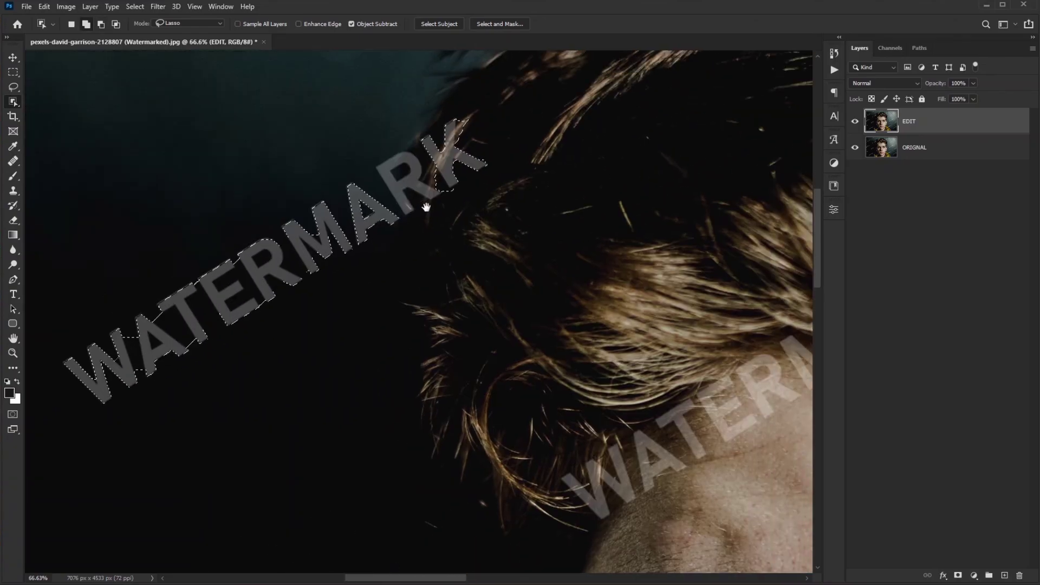
{"action": "left_click_drag", "start_coordinate": [404, 203], "coordinate": [371, 149]}
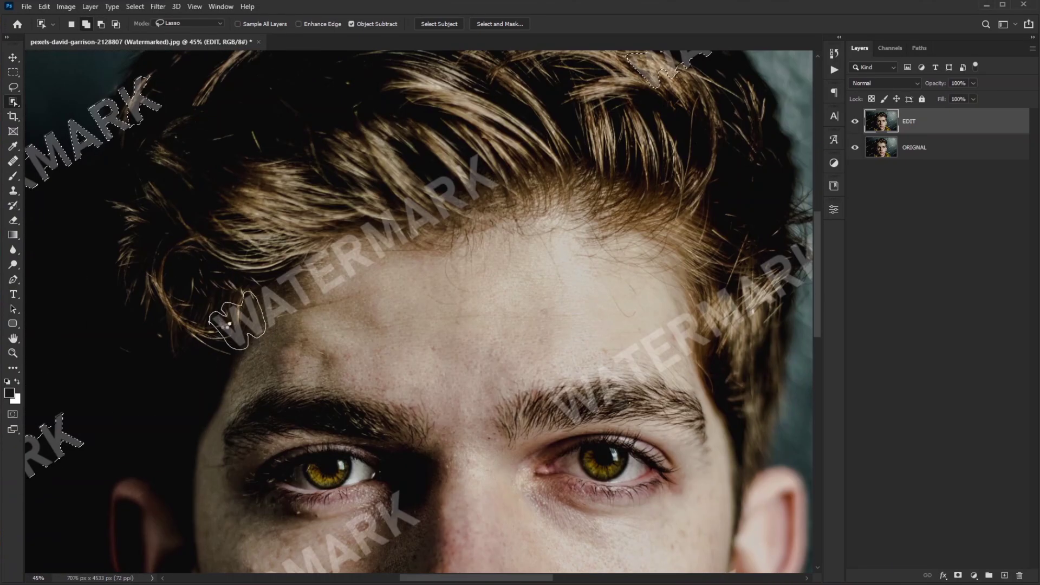
- Add the watermark along the hairline and the one running from the right eyebrow into the side hair to the selection
{"action": "mouse_move", "coordinate": [230, 331]}
{"action": "left_mouse_down"}
{"action": "mouse_move", "coordinate": [287, 288]}
{"action": "mouse_move", "coordinate": [348, 267]}
{"action": "mouse_move", "coordinate": [421, 190]}
{"action": "mouse_move", "coordinate": [487, 158]}
{"action": "left_mouse_up"}
{"action": "scroll", "coordinate": [433, 306], "scroll_direction": "up", "scroll_amount": 3}
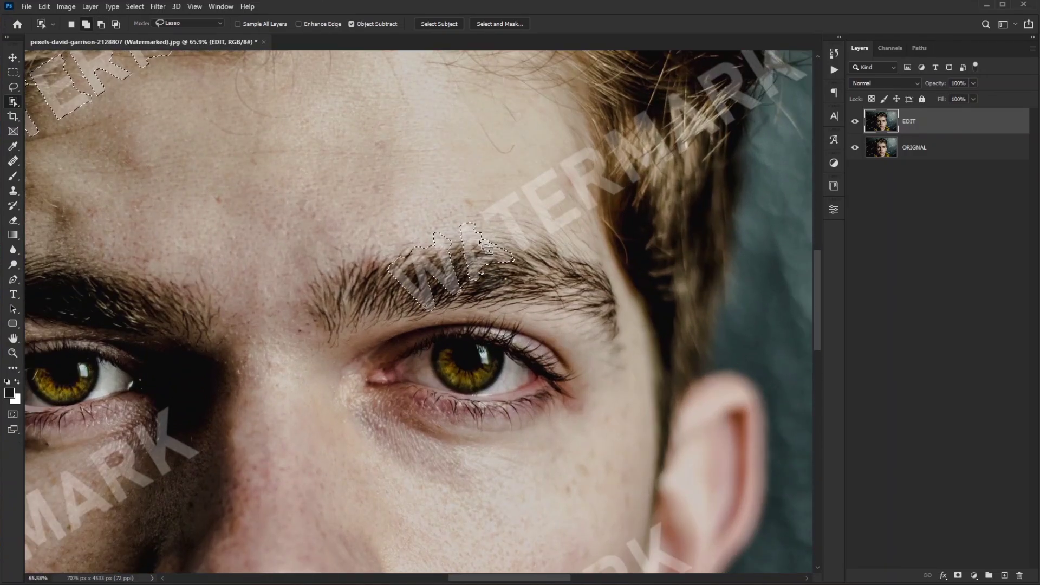
{"action": "left_click_drag", "start_coordinate": [480, 243], "coordinate": [574, 179]}
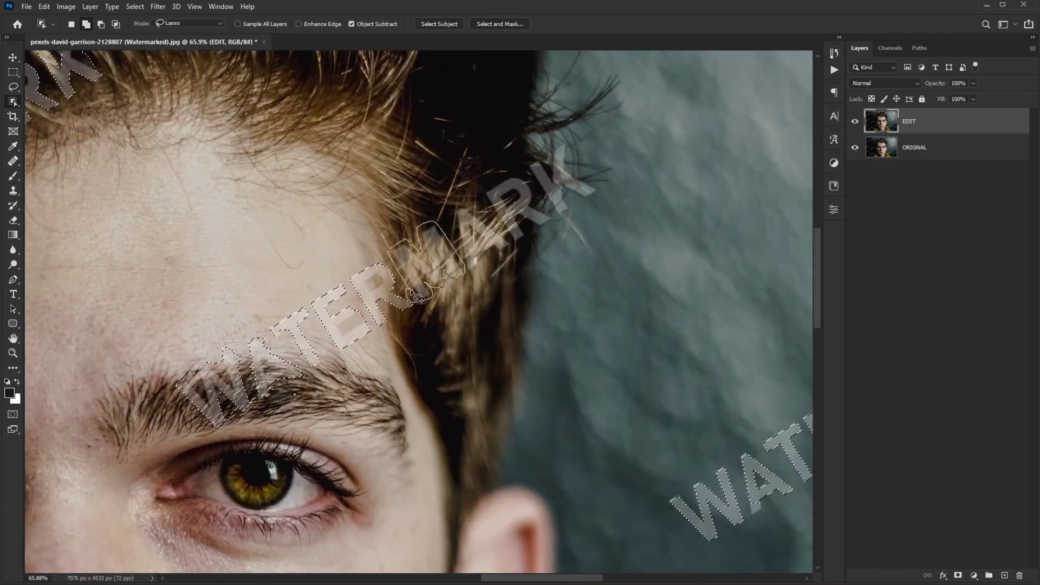
{"action": "left_click_drag", "start_coordinate": [482, 197], "coordinate": [551, 216]}
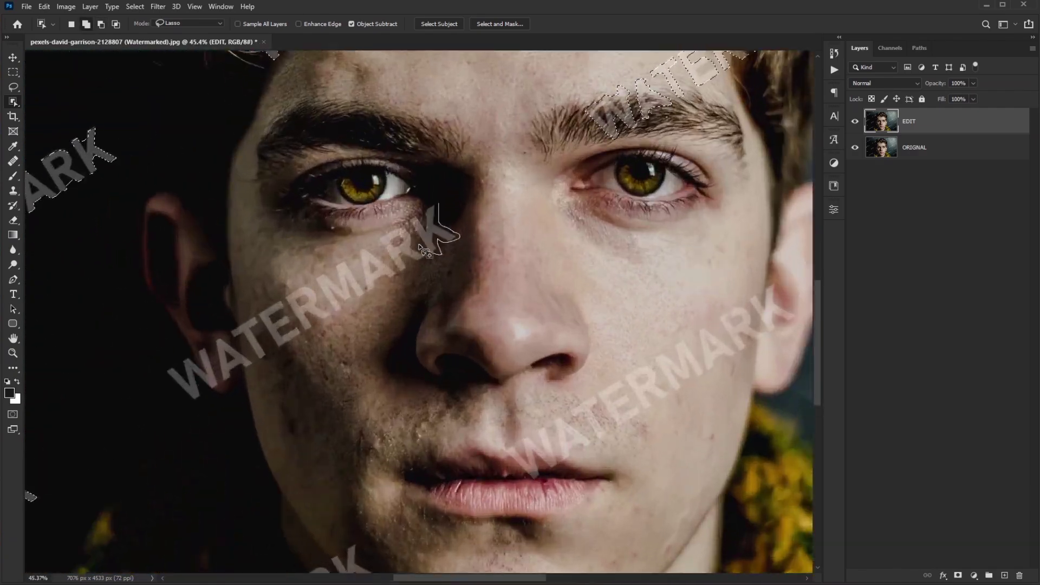
- Add the watermark across the left cheek and the one running from the lips to the right ear to the selection
{"action": "left_click_drag", "start_coordinate": [461, 228], "coordinate": [233, 357]}
{"action": "mouse_move", "coordinate": [358, 357]}
{"action": "left_mouse_down"}
{"action": "mouse_move", "coordinate": [364, 370]}
{"action": "mouse_move", "coordinate": [358, 355]}
{"action": "left_mouse_up"}
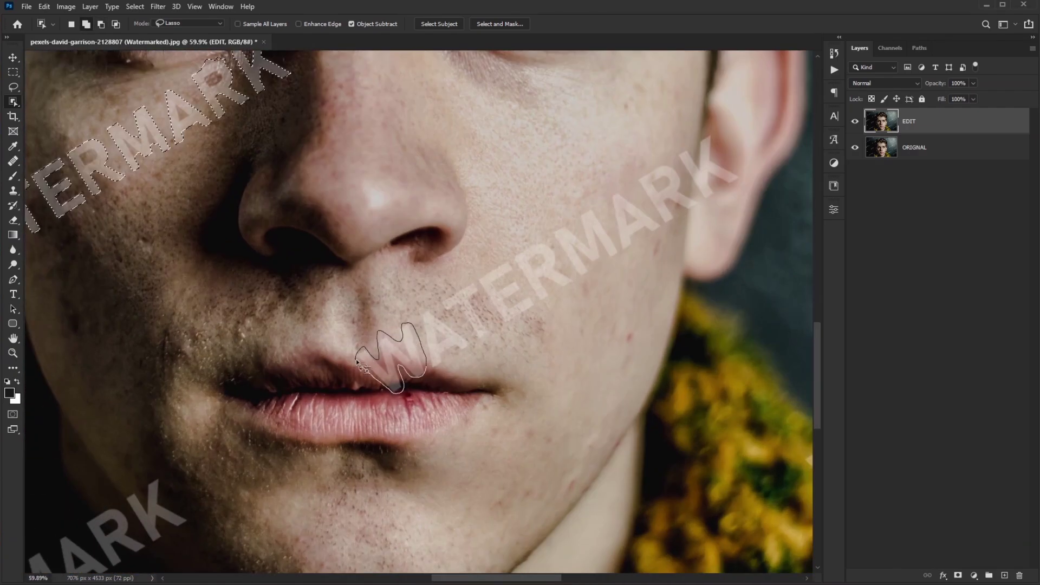
{"action": "left_click_drag", "start_coordinate": [423, 317], "coordinate": [426, 321]}
{"action": "mouse_move", "coordinate": [444, 302]}
{"action": "left_mouse_down"}
{"action": "mouse_move", "coordinate": [470, 311]}
{"action": "mouse_move", "coordinate": [445, 304]}
{"action": "left_mouse_up"}
{"action": "left_click_drag", "start_coordinate": [481, 280], "coordinate": [512, 262]}
{"action": "left_click_drag", "start_coordinate": [581, 233], "coordinate": [593, 217]}
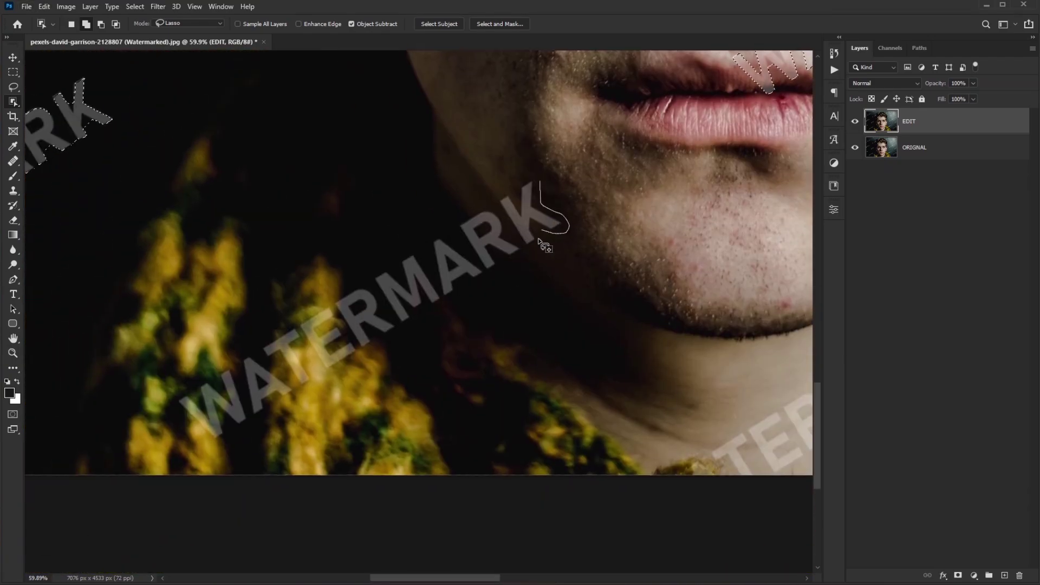
- Add the watermark over the left side of the scarf and the one beside the right shoulder to the selection
{"action": "left_click_drag", "start_coordinate": [540, 221], "coordinate": [459, 292]}
{"action": "left_click_drag", "start_coordinate": [459, 292], "coordinate": [455, 286]}
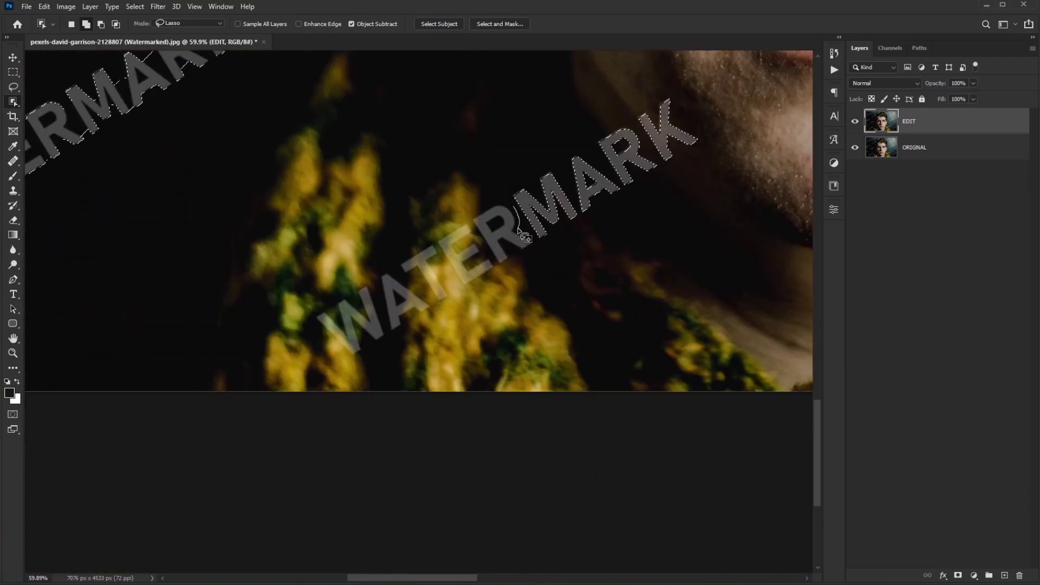
{"action": "mouse_move", "coordinate": [352, 320]}
{"action": "left_mouse_down"}
{"action": "mouse_move", "coordinate": [360, 301]}
{"action": "mouse_move", "coordinate": [504, 228]}
{"action": "mouse_move", "coordinate": [596, 200]}
{"action": "left_mouse_up"}
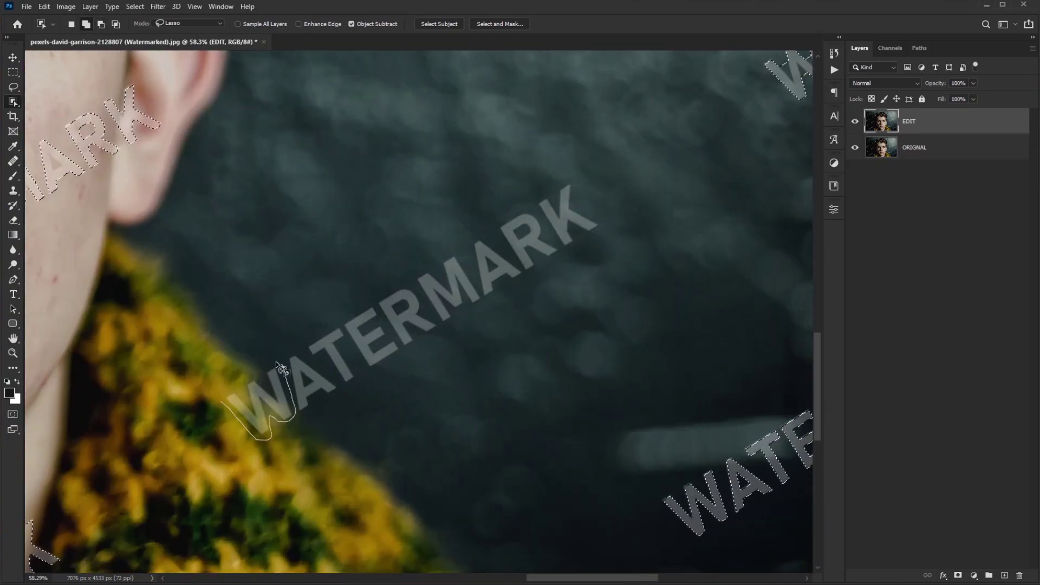
{"action": "mouse_move", "coordinate": [271, 417]}
{"action": "left_mouse_down"}
{"action": "mouse_move", "coordinate": [569, 258]}
{"action": "mouse_move", "coordinate": [282, 369]}
{"action": "left_mouse_up"}
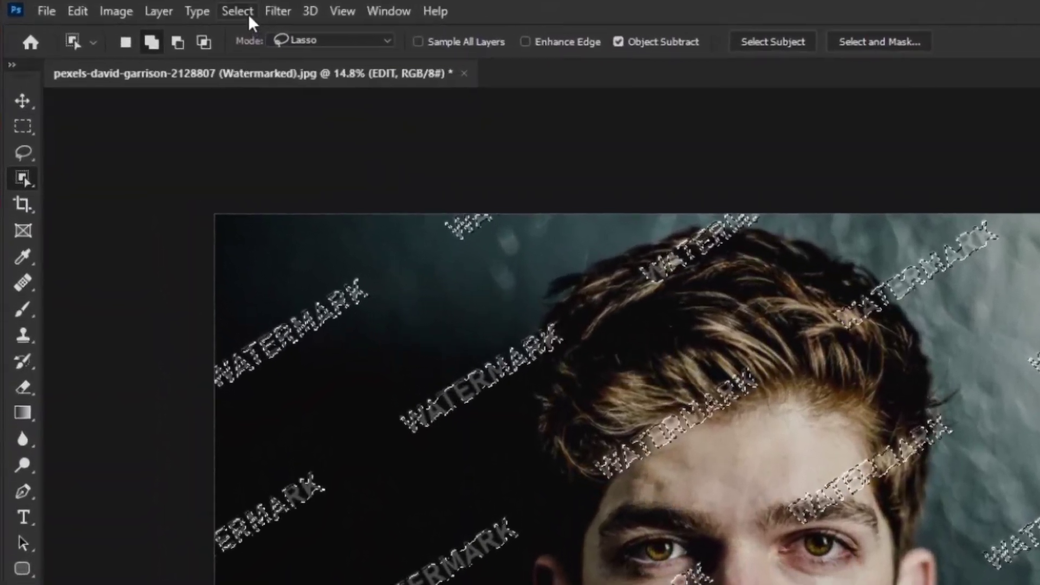
- Expand the watermark selection by 4 pixels
{"action": "left_click", "coordinate": [248, 14]}
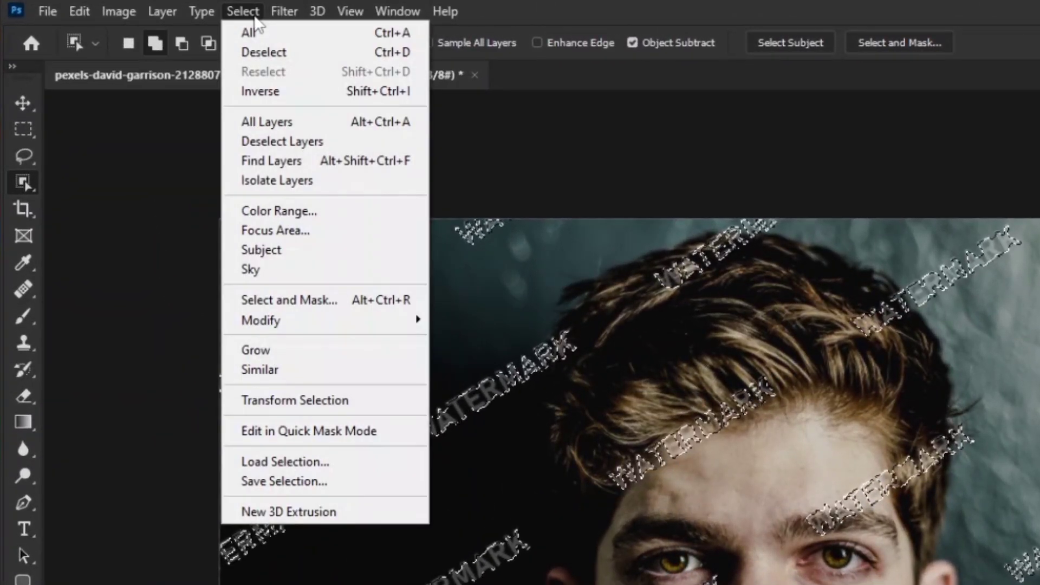
{"action": "mouse_move", "coordinate": [262, 309]}
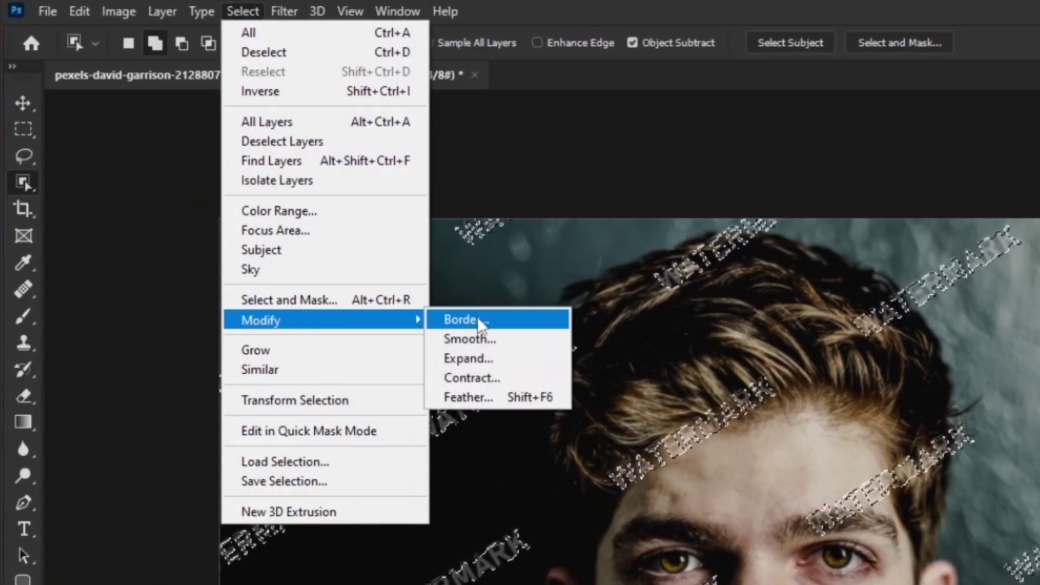
{"action": "left_click", "coordinate": [469, 358]}
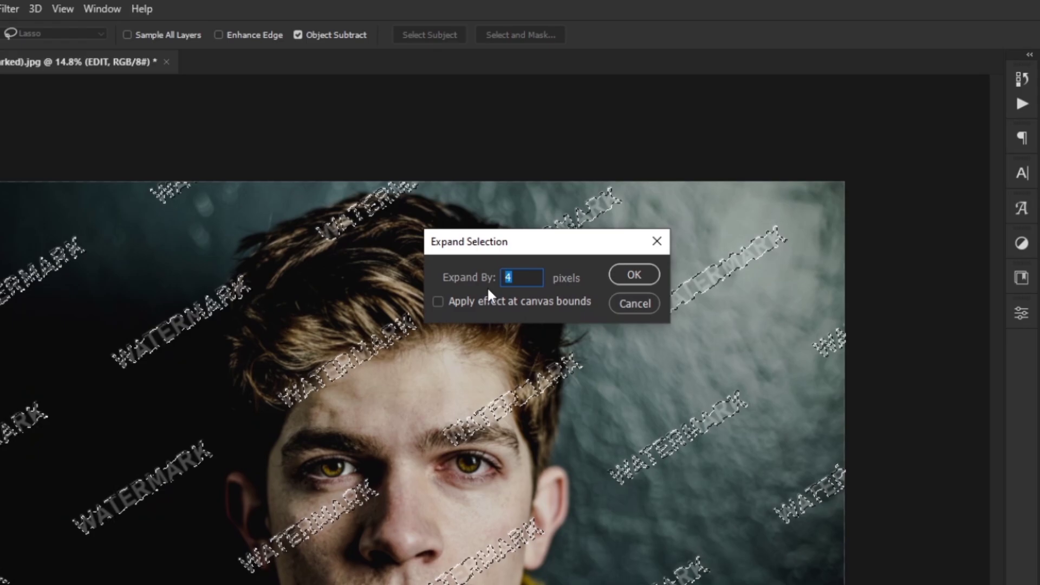
{"action": "type", "text": "4"}
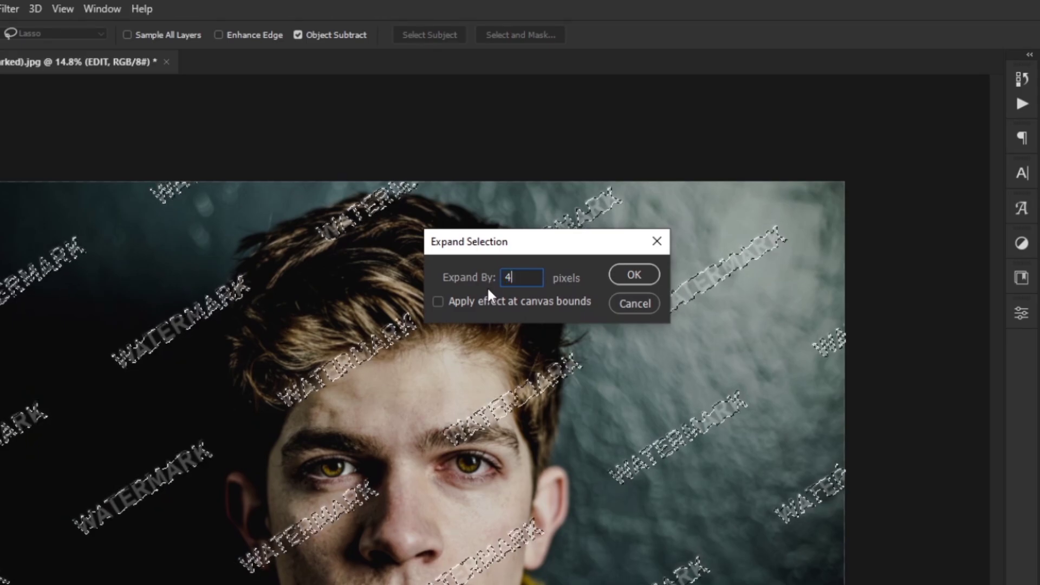
{"action": "left_click", "coordinate": [623, 278]}
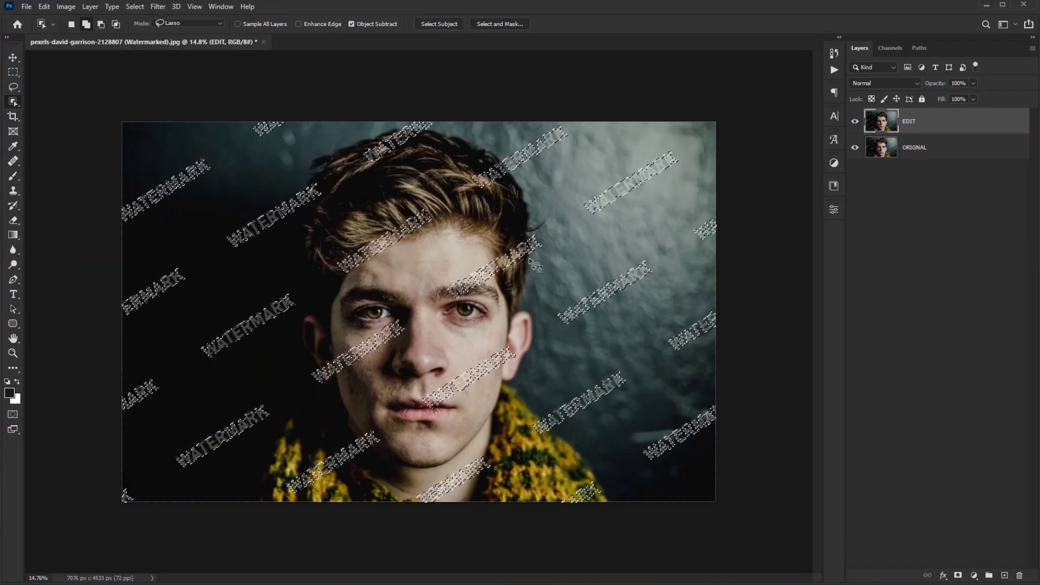
- Fill the selected letters with Content-Aware in Normal mode at 100% opacity with Color Adaptation, and clear the selection
{"action": "scroll", "coordinate": [530, 263], "scroll_direction": "up", "scroll_amount": 8}
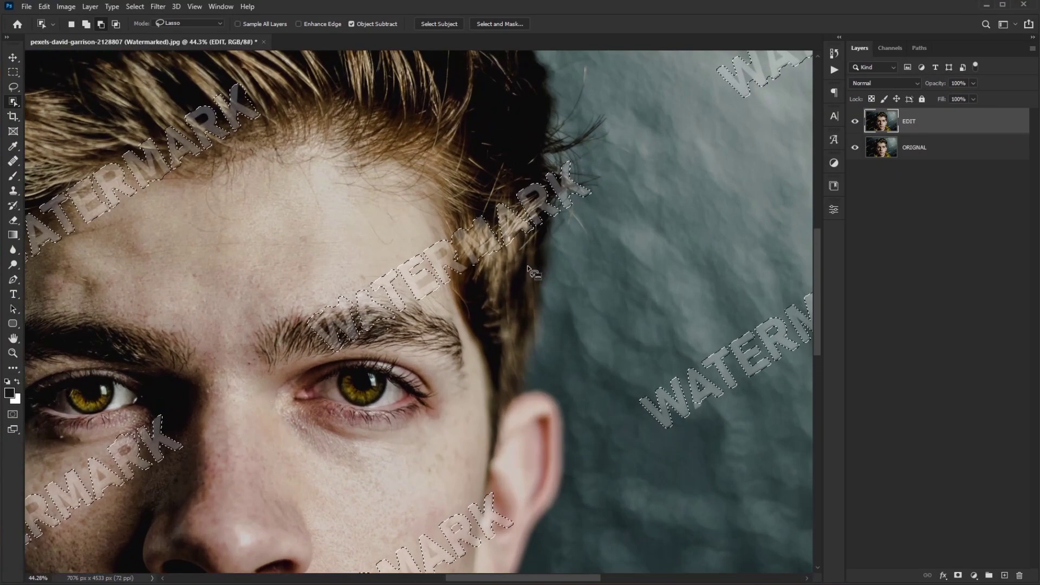
{"action": "scroll", "coordinate": [528, 193], "scroll_direction": "up", "scroll_amount": 3}
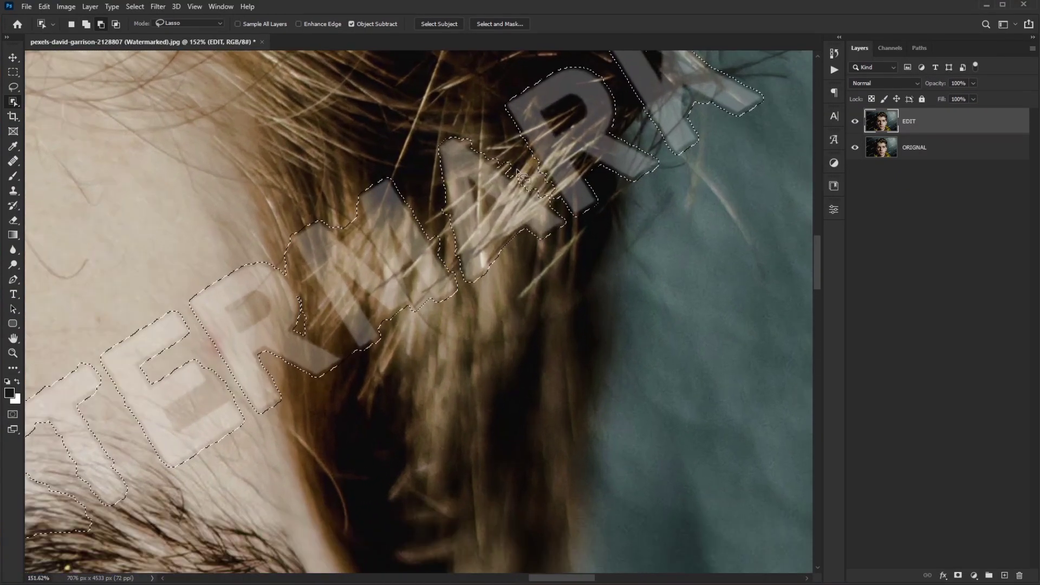
{"action": "scroll", "coordinate": [542, 89], "scroll_direction": "up", "scroll_amount": 3}
{"action": "scroll", "coordinate": [542, 90], "scroll_direction": "down", "scroll_amount": 10}
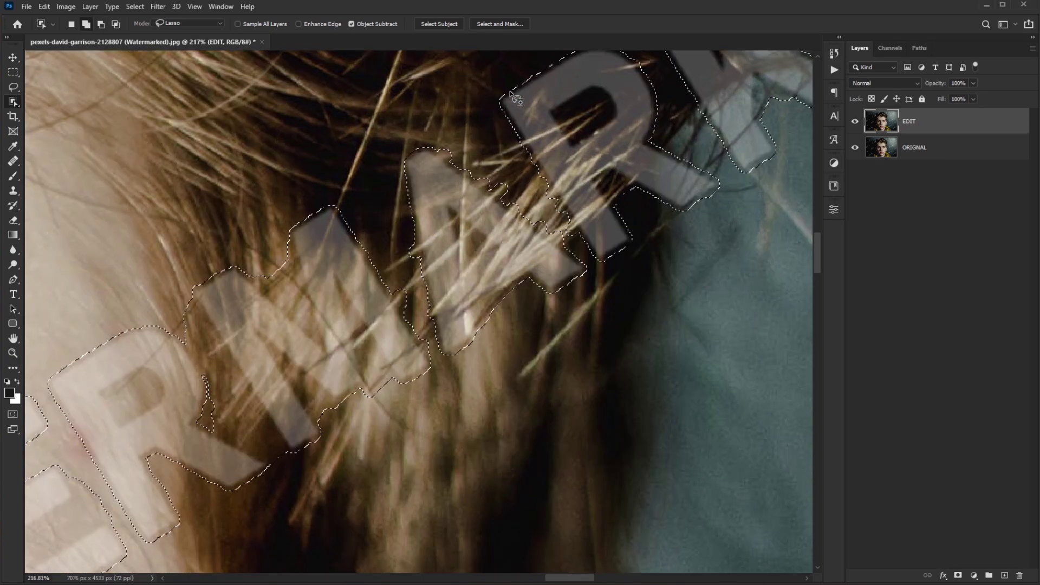
{"action": "scroll", "coordinate": [584, 237], "scroll_direction": "down", "scroll_amount": 2}
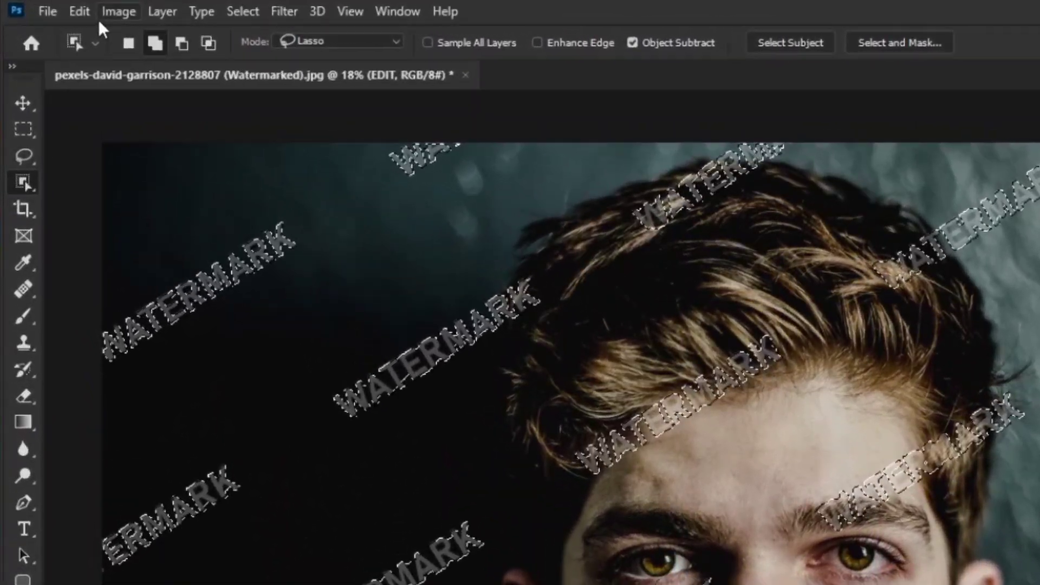
{"action": "left_click", "coordinate": [56, 8]}
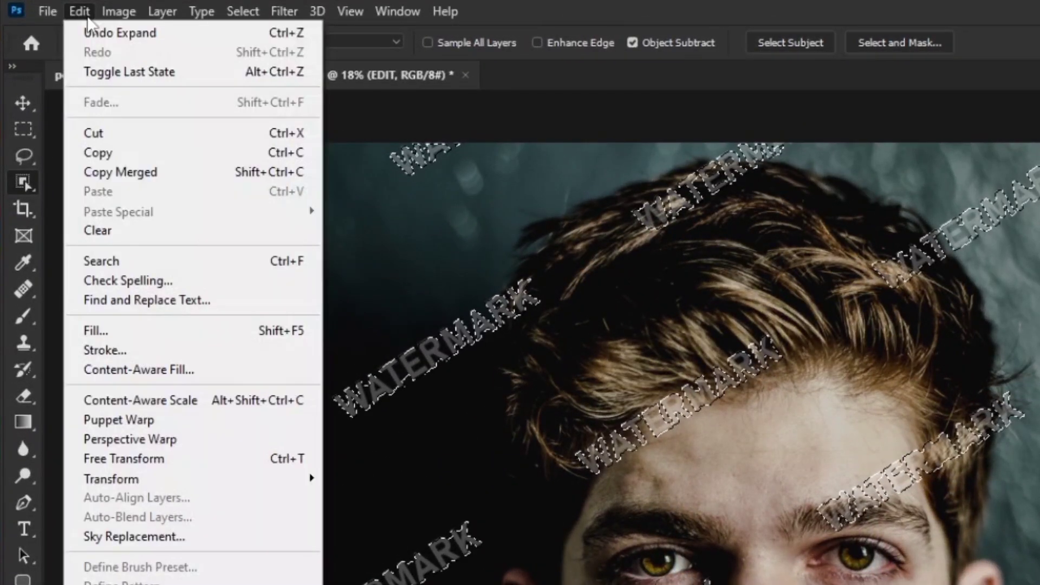
{"action": "left_click", "coordinate": [112, 335]}
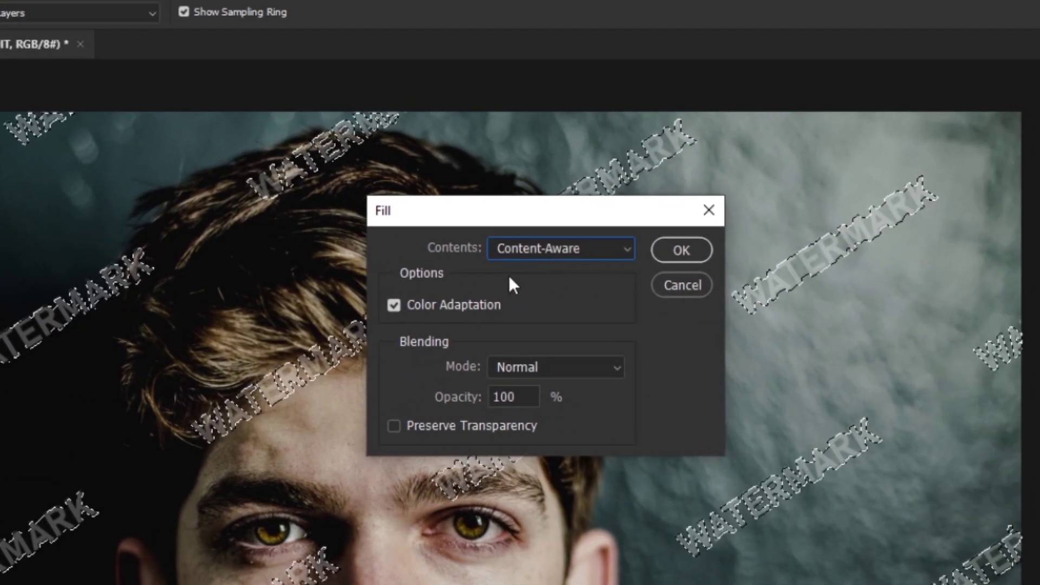
{"action": "left_click", "coordinate": [677, 251]}
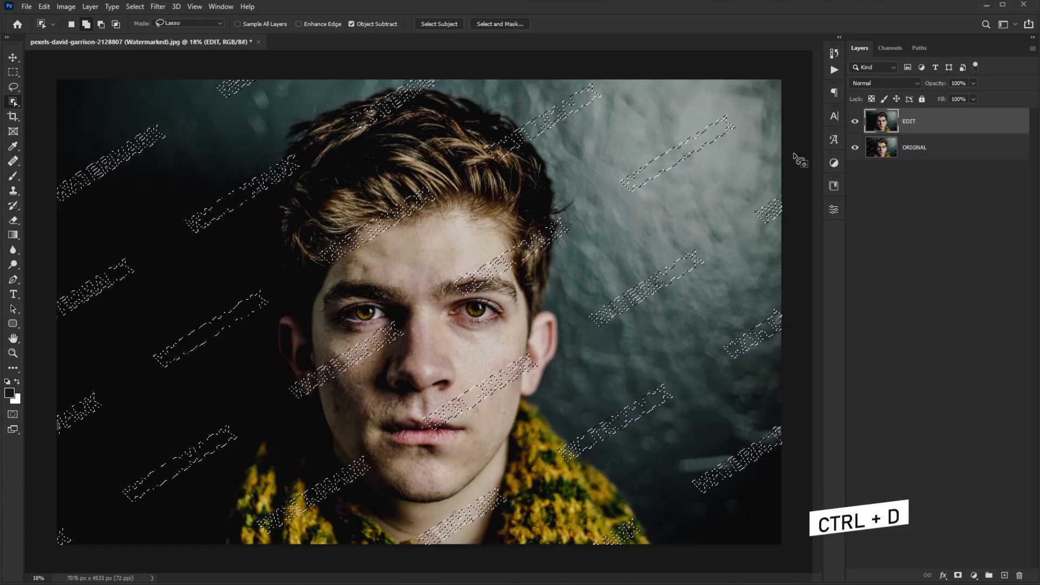
{"action": "key", "text": "ctrl+d"}
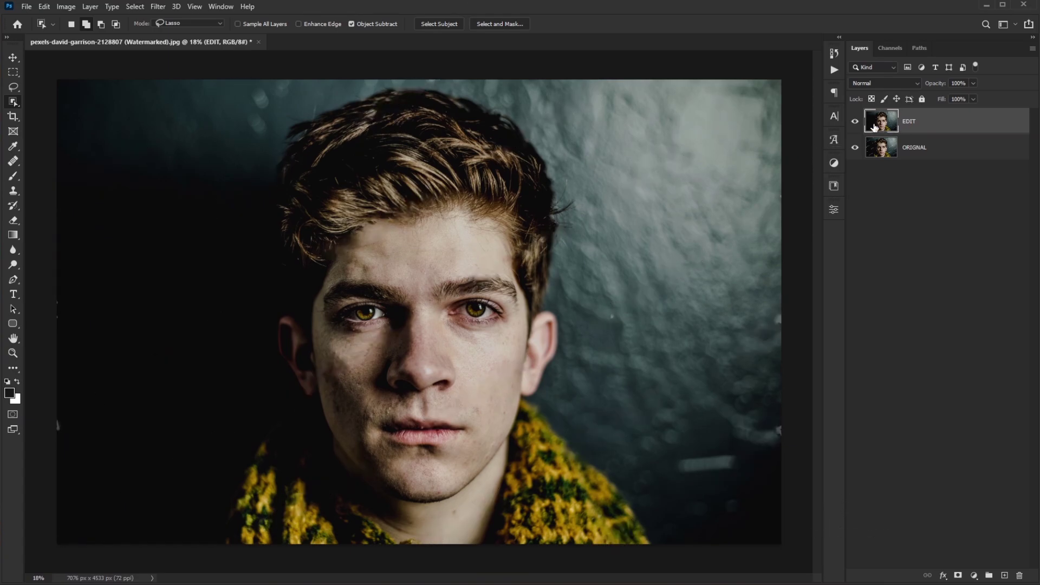
- Hide and show the EDIT layer to compare the filled photo with the watermarked original
{"action": "left_click", "coordinate": [855, 122]}
{"action": "left_click", "coordinate": [855, 121]}
{"action": "left_click", "coordinate": [856, 122]}
{"action": "left_click", "coordinate": [855, 121]}
- Clean up the leftover watermark specks along the right and left edges of the photo with the Clone Stamp tool
{"action": "scroll", "coordinate": [774, 458], "scroll_direction": "up", "scroll_amount": 5}
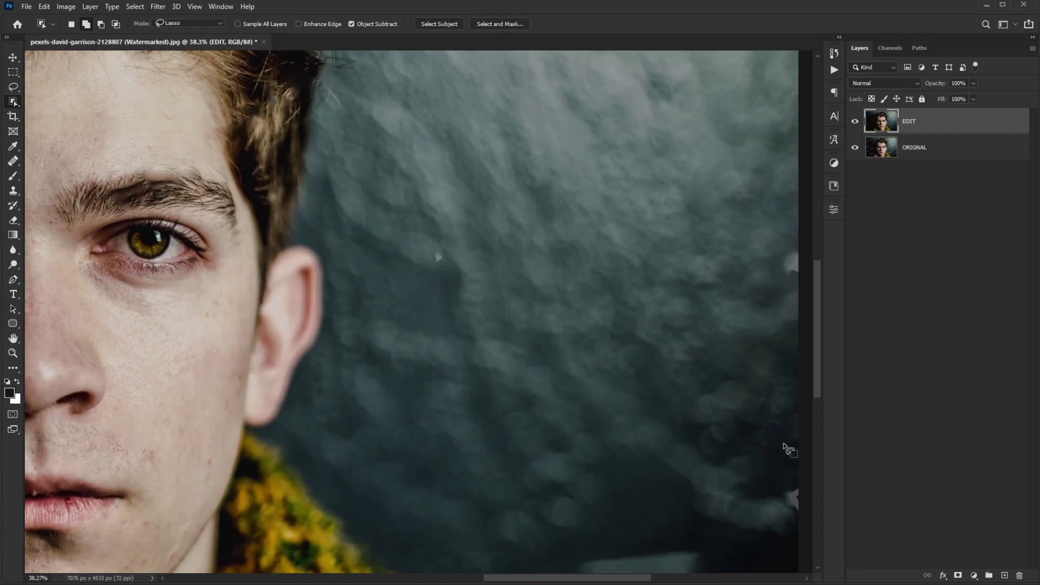
{"action": "scroll", "coordinate": [494, 253], "scroll_direction": "up", "scroll_amount": 3}
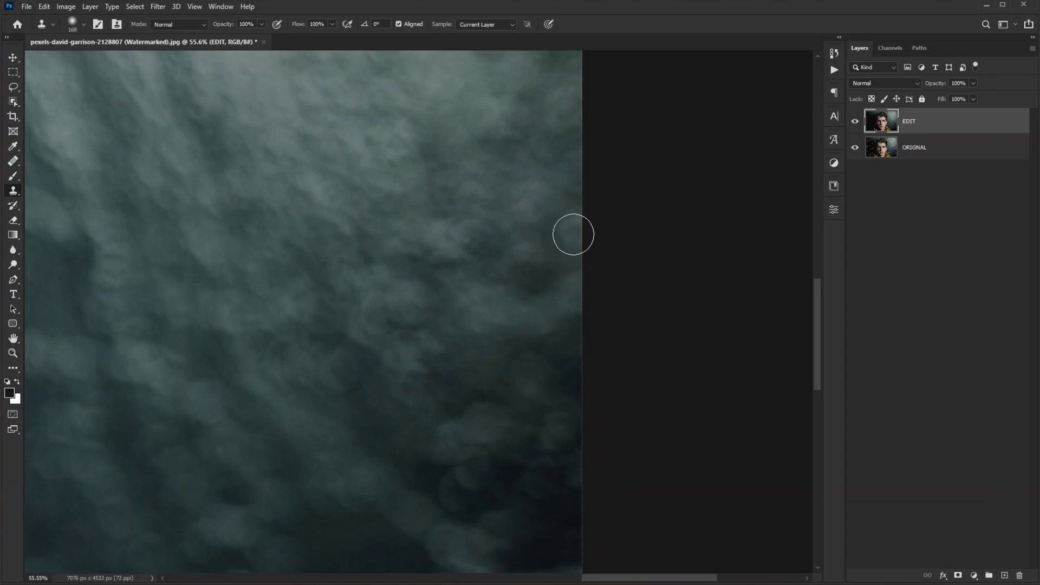
{"action": "scroll", "coordinate": [553, 302], "scroll_direction": "down", "scroll_amount": 5}
{"action": "left_click_drag", "start_coordinate": [216, 347], "coordinate": [419, 359]}
{"action": "scroll", "coordinate": [304, 428], "scroll_direction": "up", "scroll_amount": 3}
{"action": "scroll", "coordinate": [298, 325], "scroll_direction": "up", "scroll_amount": 3}
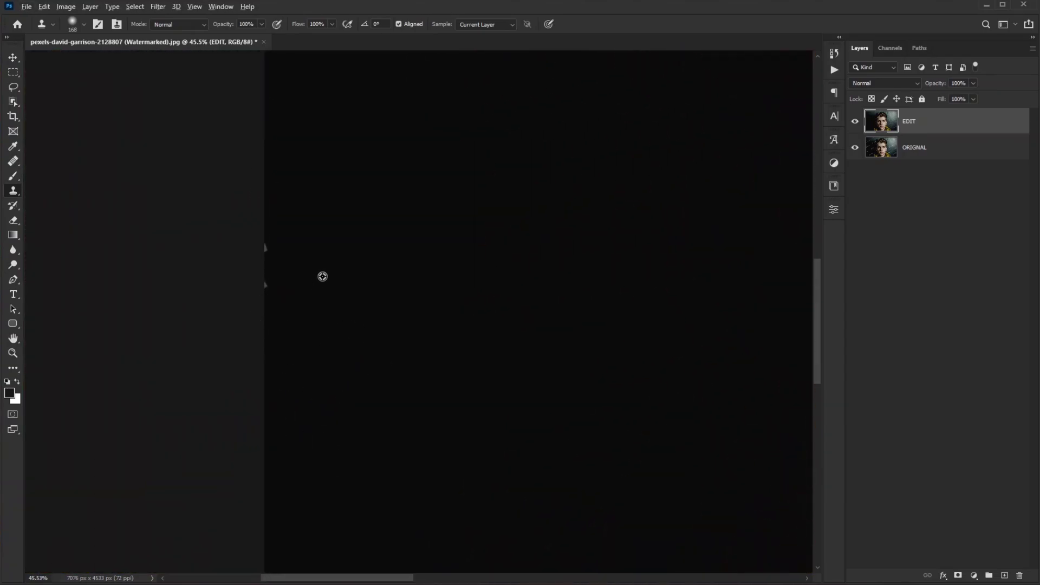
{"action": "scroll", "coordinate": [325, 294], "scroll_direction": "down", "scroll_amount": 8}
{"action": "scroll", "coordinate": [541, 381], "scroll_direction": "up", "scroll_amount": 2}
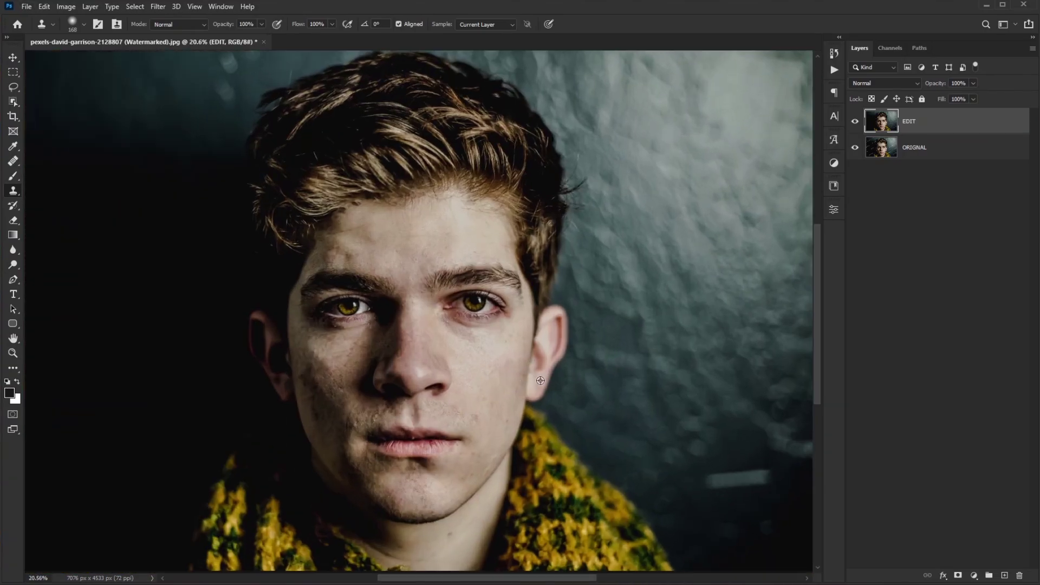
- Examine the retouched portrait in full and close up, toggling the EDIT layer's visibility for a before-and-after comparison
{"action": "scroll", "coordinate": [428, 463], "scroll_direction": "up", "scroll_amount": 3}
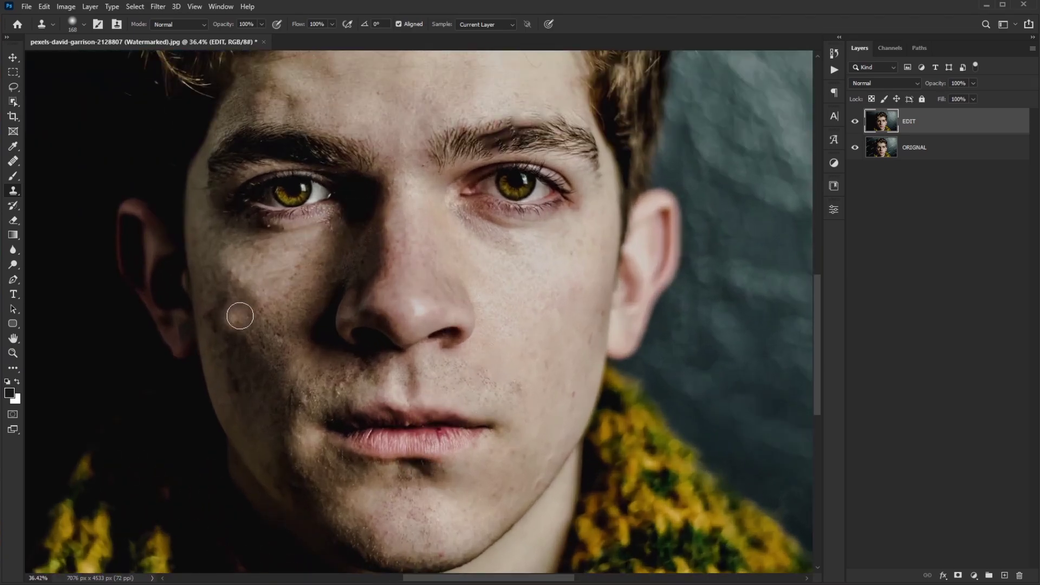
{"action": "key", "text": "v"}
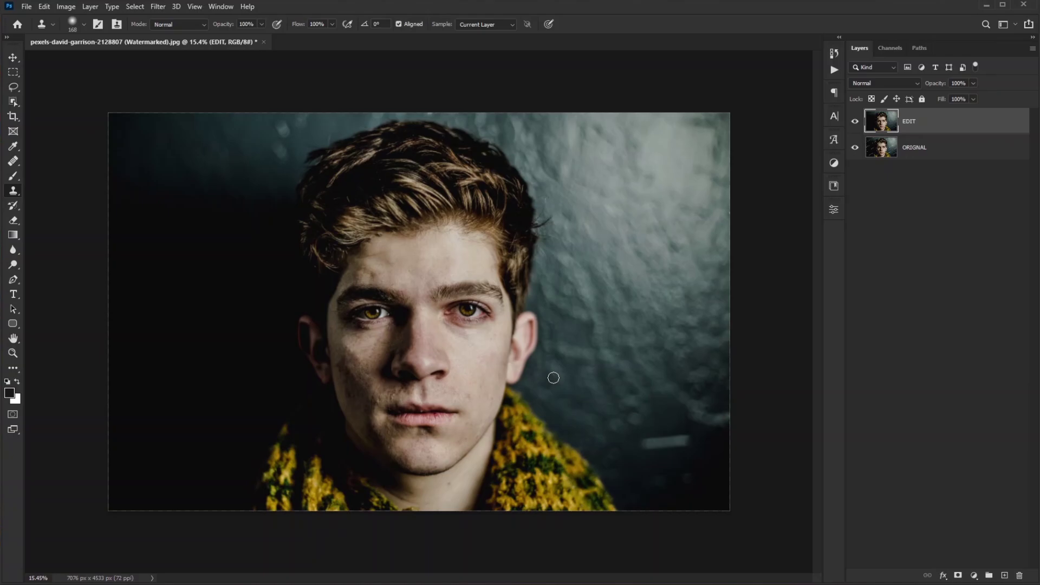
{"action": "scroll", "coordinate": [553, 378], "scroll_direction": "up", "scroll_amount": 1}
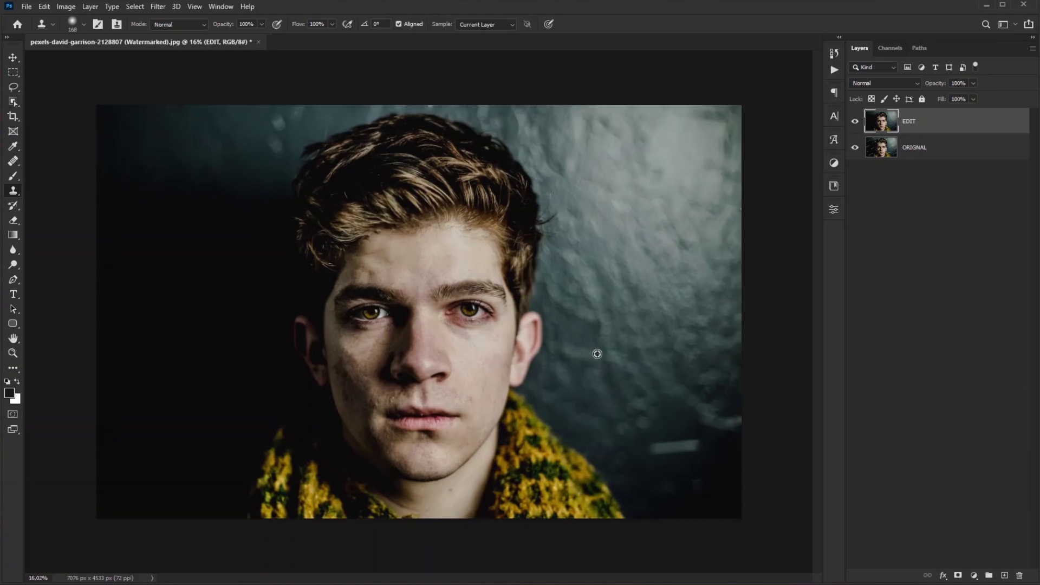
{"action": "left_click", "coordinate": [854, 123]}
{"action": "left_click", "coordinate": [854, 123]}
{"action": "left_click", "coordinate": [853, 123]}
{"action": "left_click", "coordinate": [854, 123]}
{"action": "scroll", "coordinate": [578, 399], "scroll_direction": "up", "scroll_amount": 10}
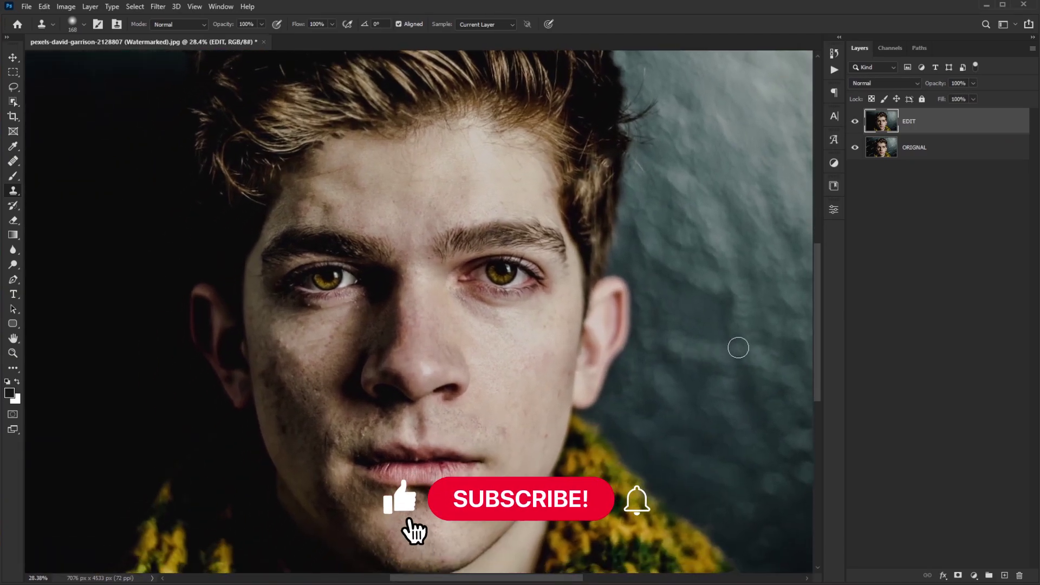
{"action": "left_click", "coordinate": [854, 123]}
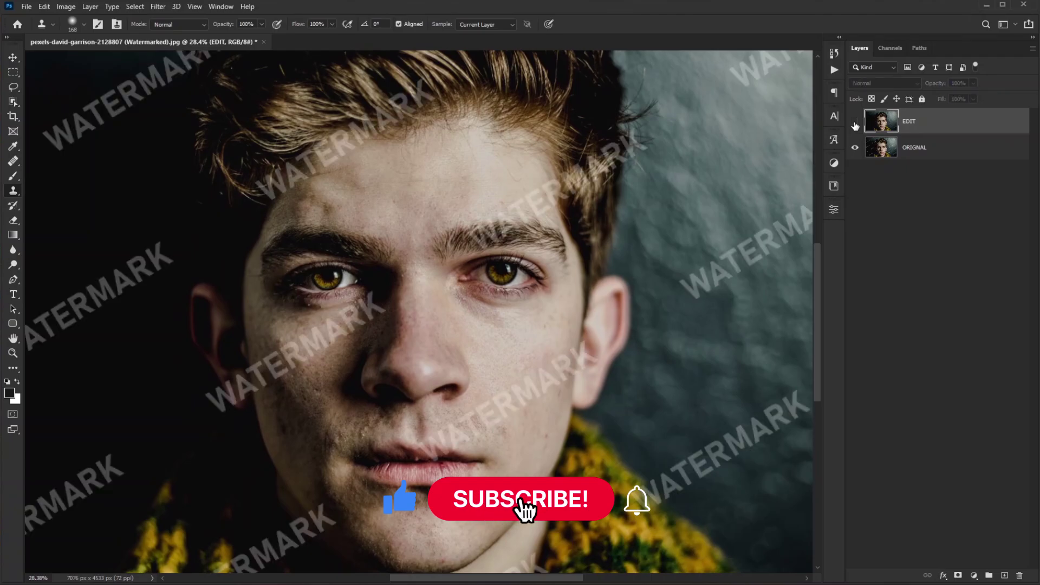
{"action": "left_click", "coordinate": [855, 124]}
{"action": "left_click", "coordinate": [855, 124]}
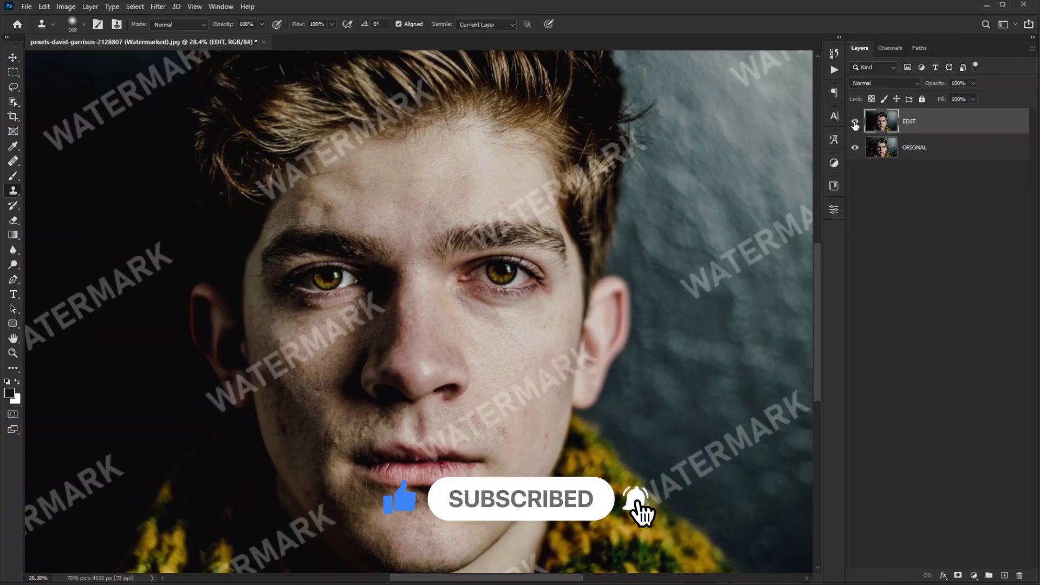
{"action": "left_click", "coordinate": [855, 124]}
{"action": "left_click", "coordinate": [855, 124]}
{"action": "left_click", "coordinate": [855, 124]}
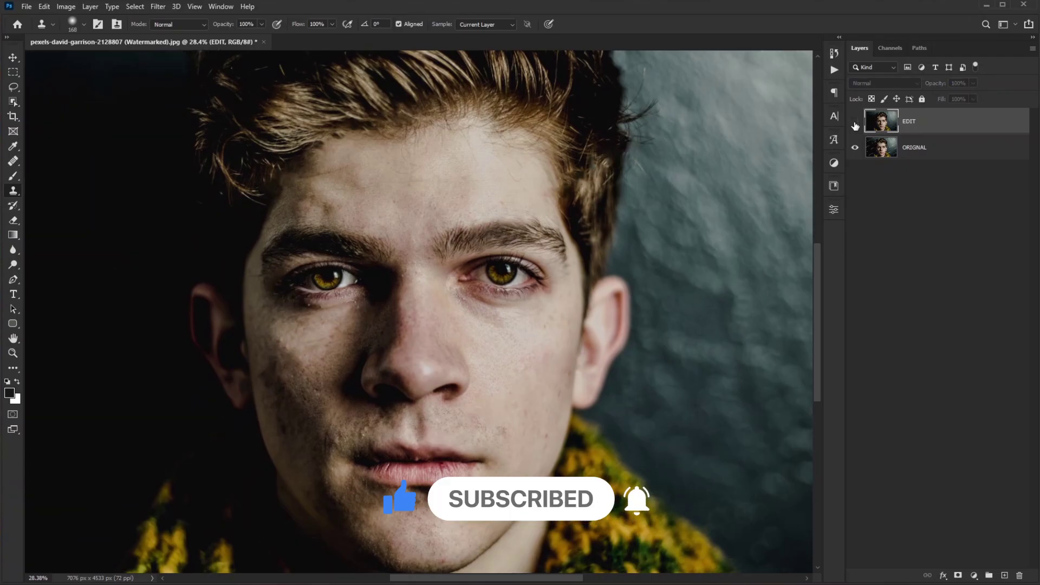